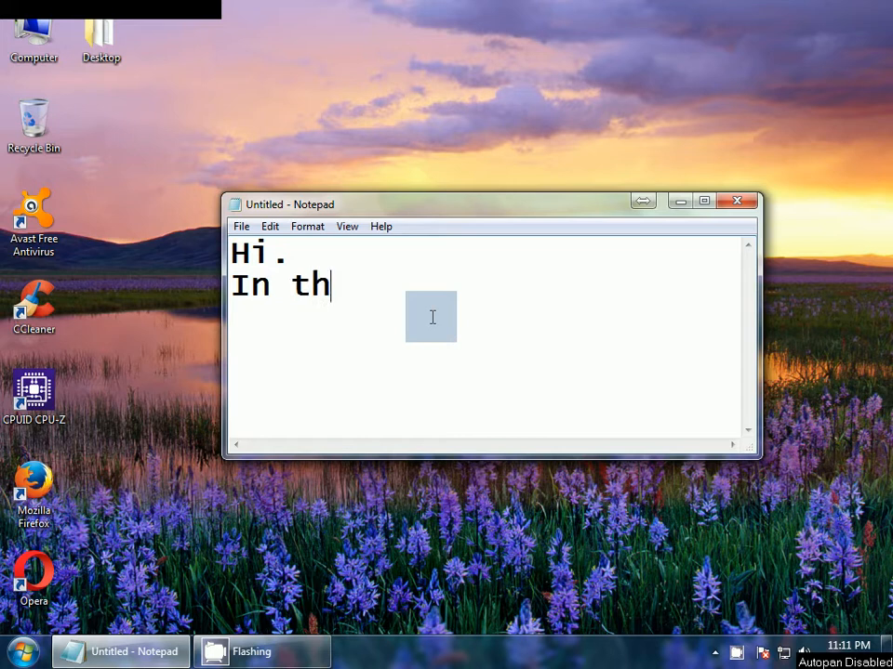
Step: Complete the second line of the note so it reads "In this video you will learn."
type("is vide")
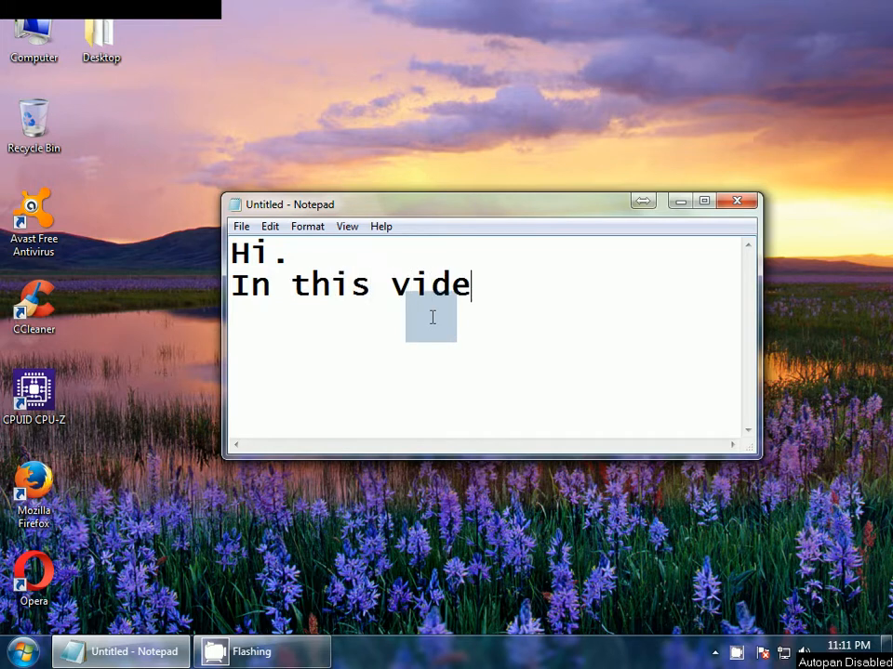
type("o y")
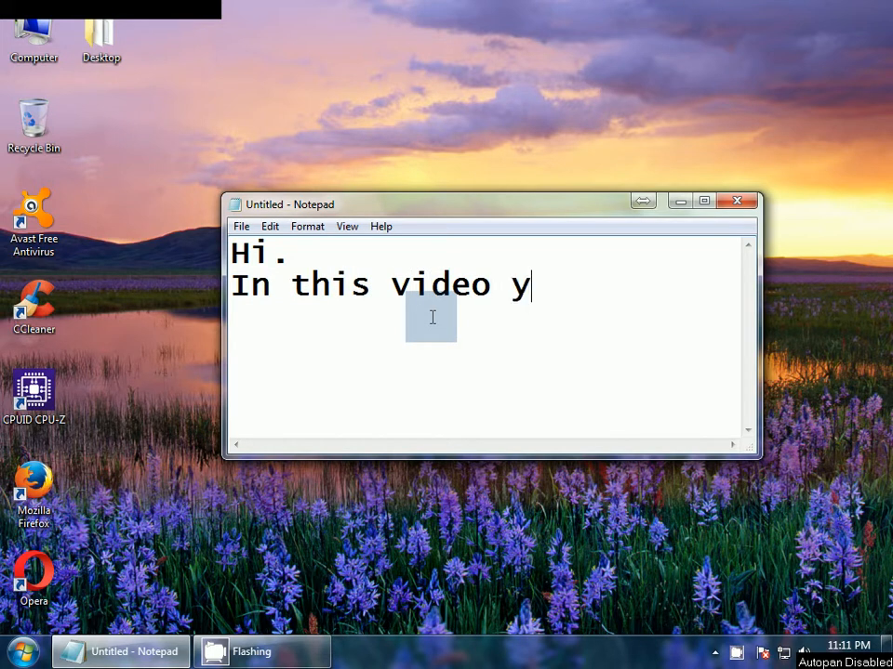
type("ou wil")
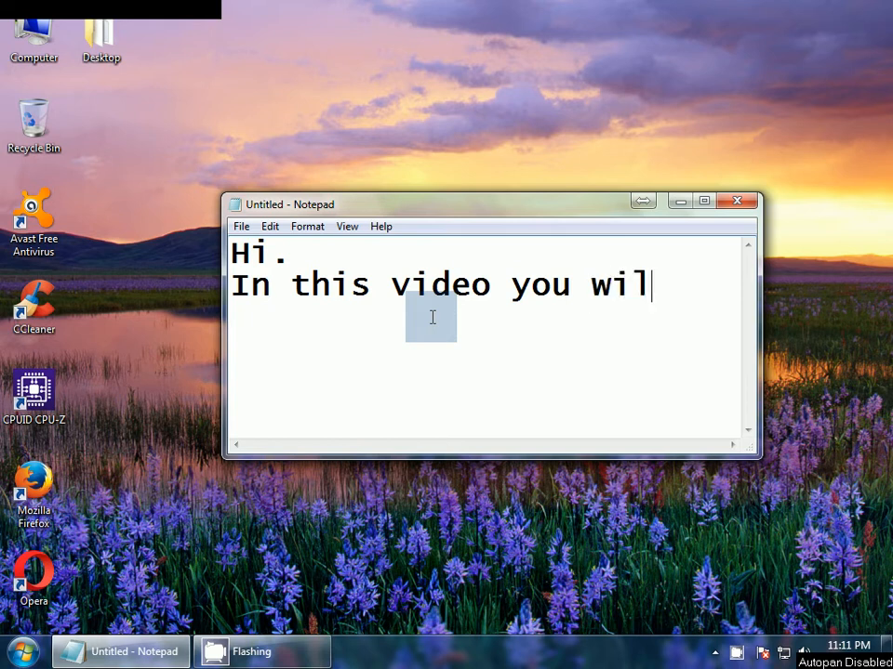
type("l learn.")
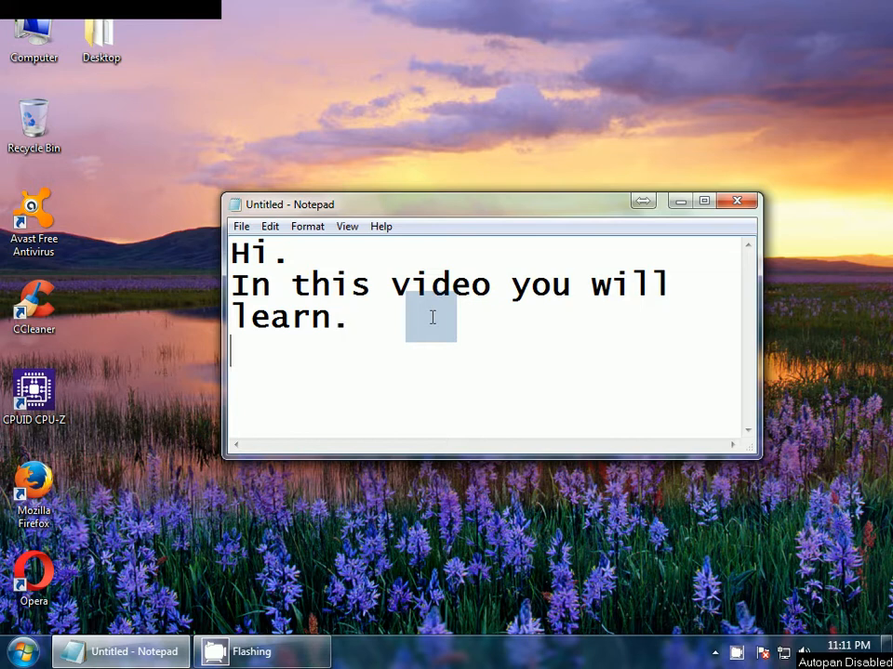
Step: Add the lines "How to make animation from mspaint" and "Watch now" below the existing note text
key("Return")
type("How")
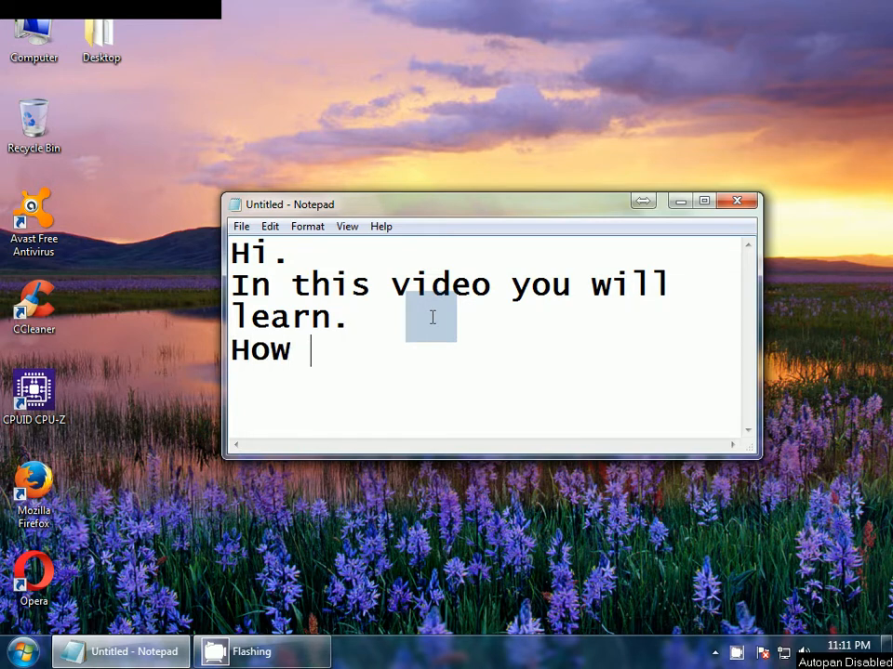
type(" to ma")
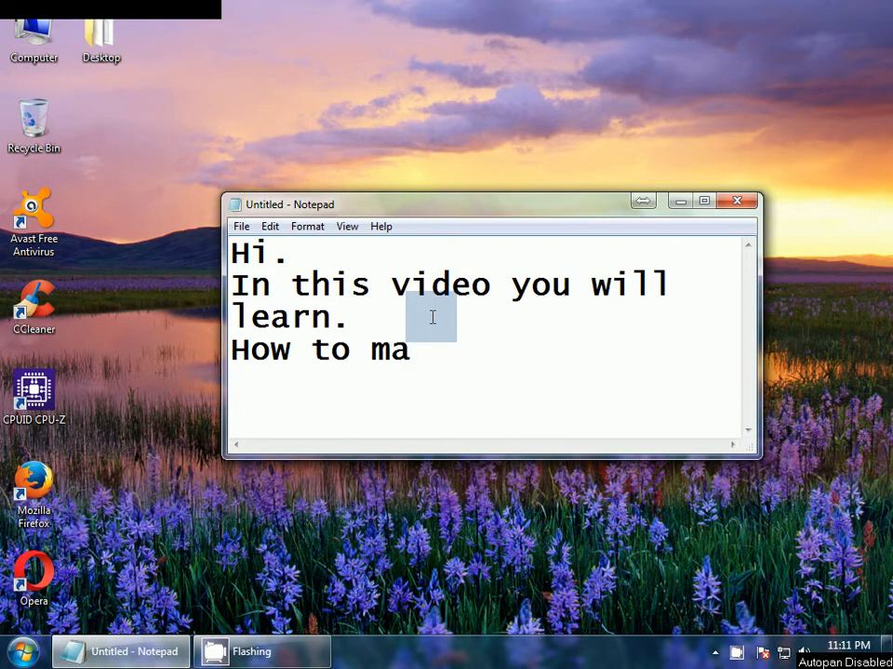
type("ke animation")
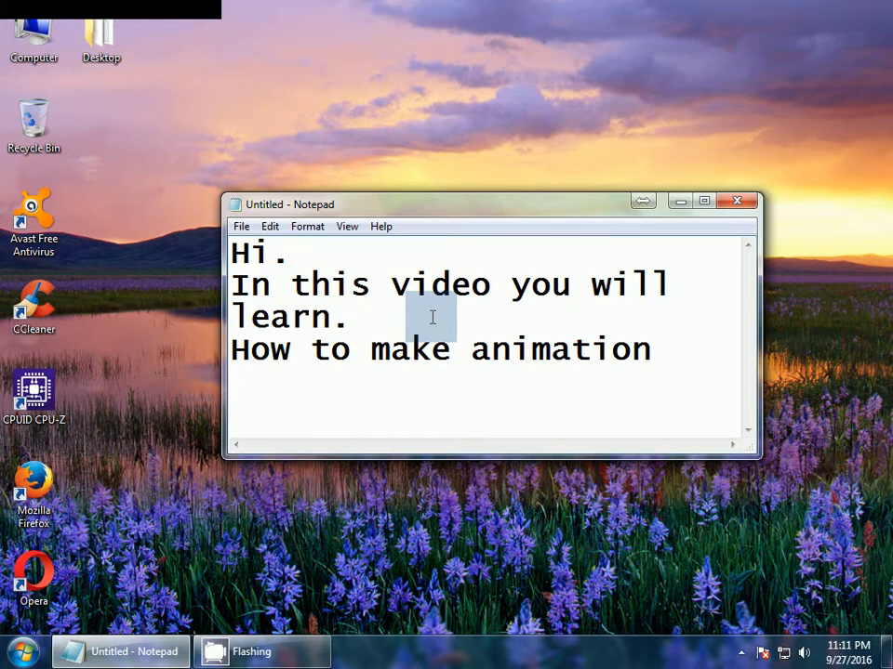
type(" from ")
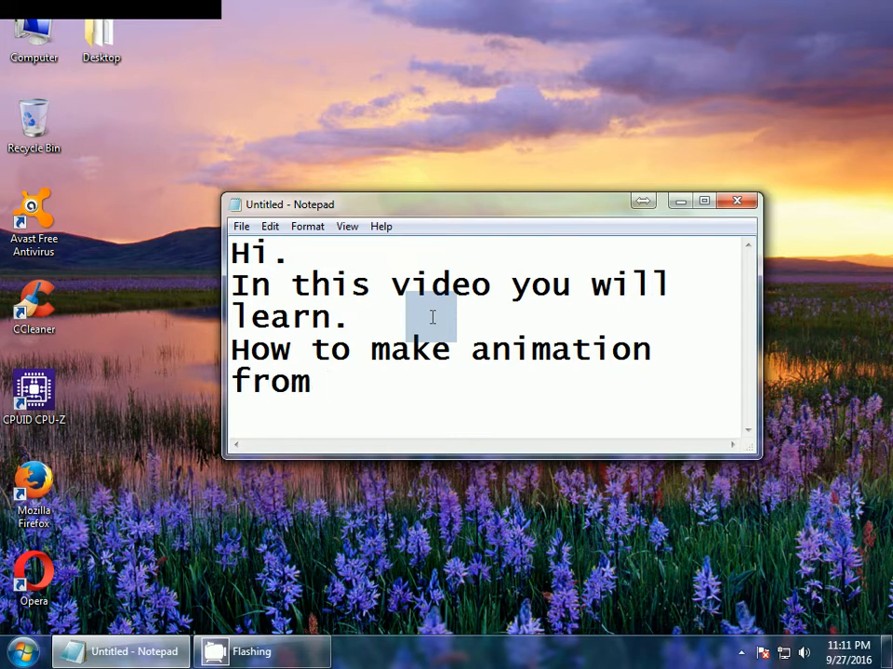
type("mspaint")
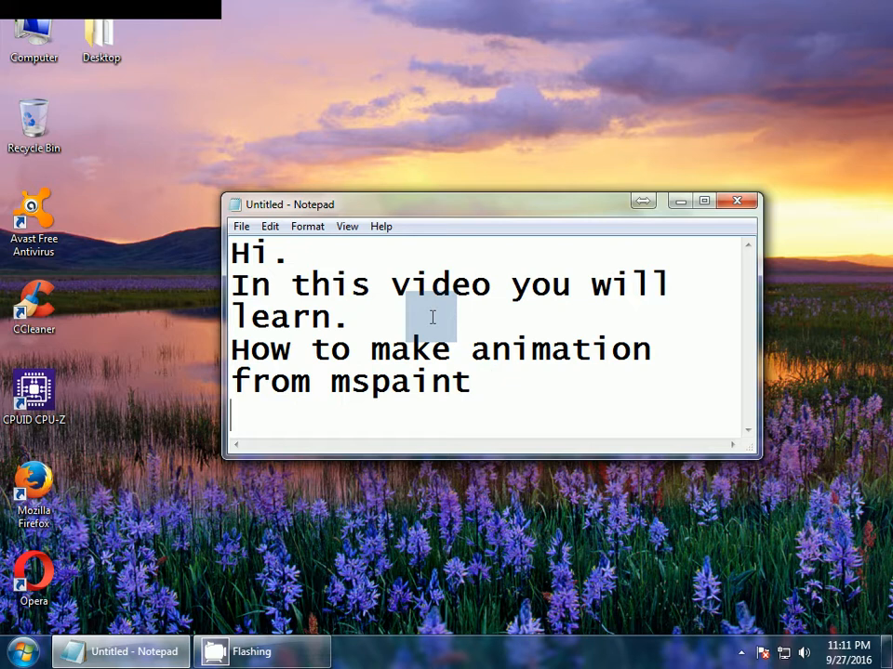
type("Watch")
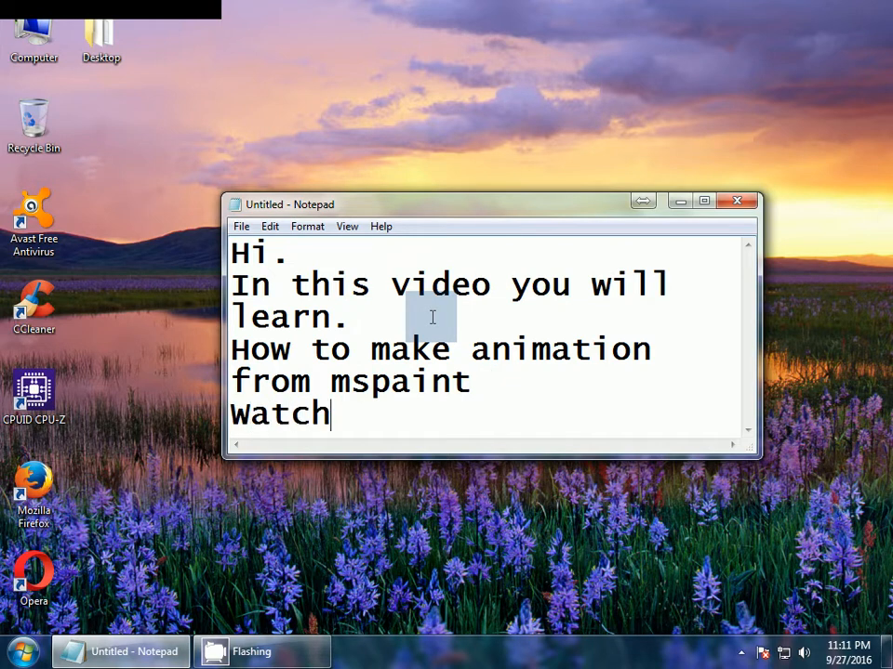
type(" now")
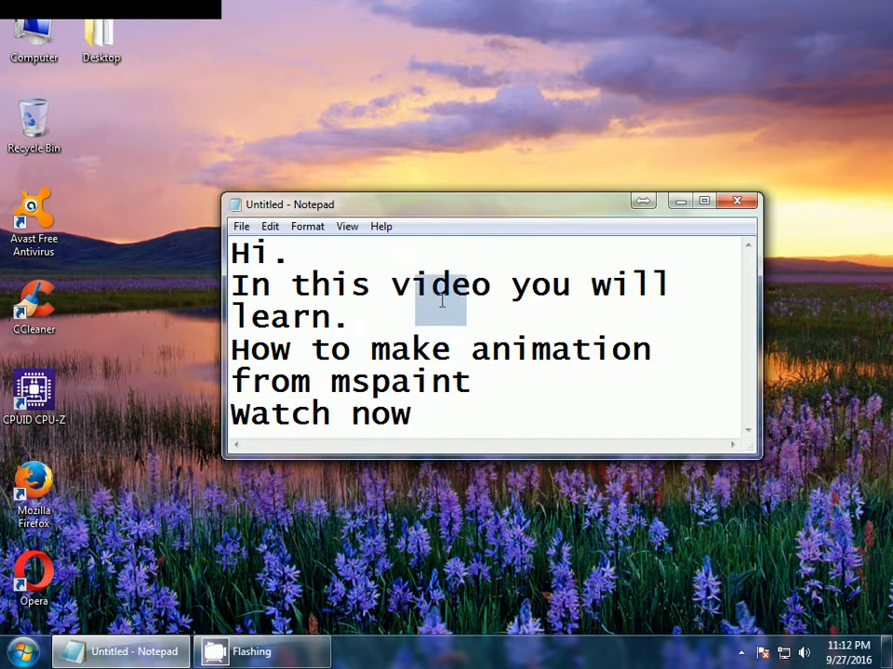
Step: Search for mspaint among the installed programs and launch Paint
left_click(24, 652)
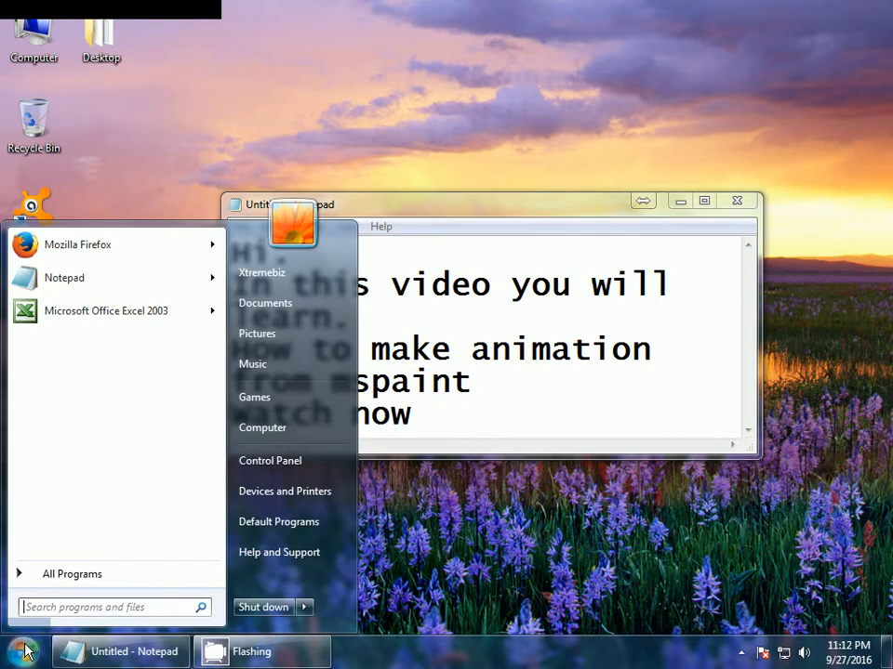
left_click(74, 606)
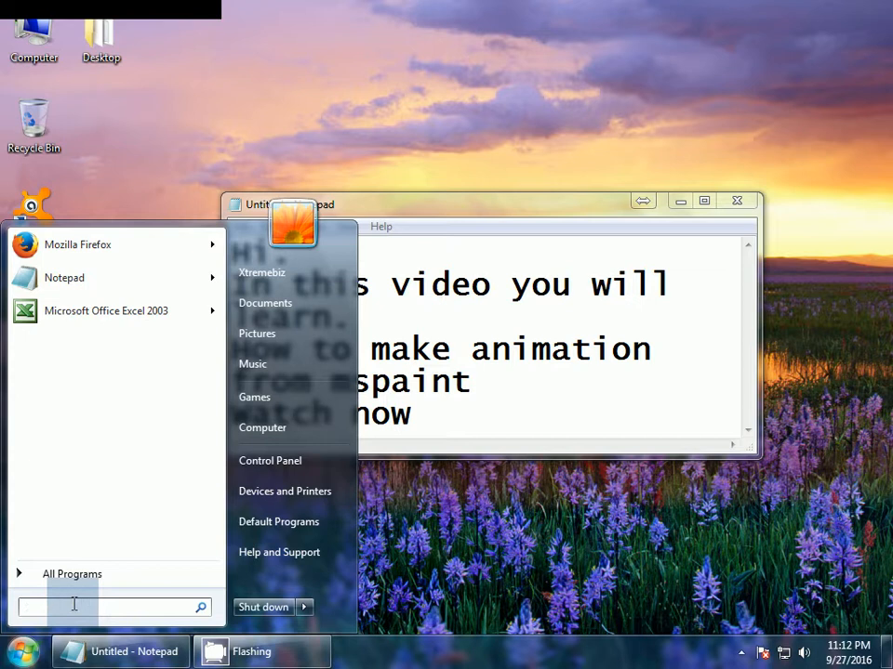
type("mspa")
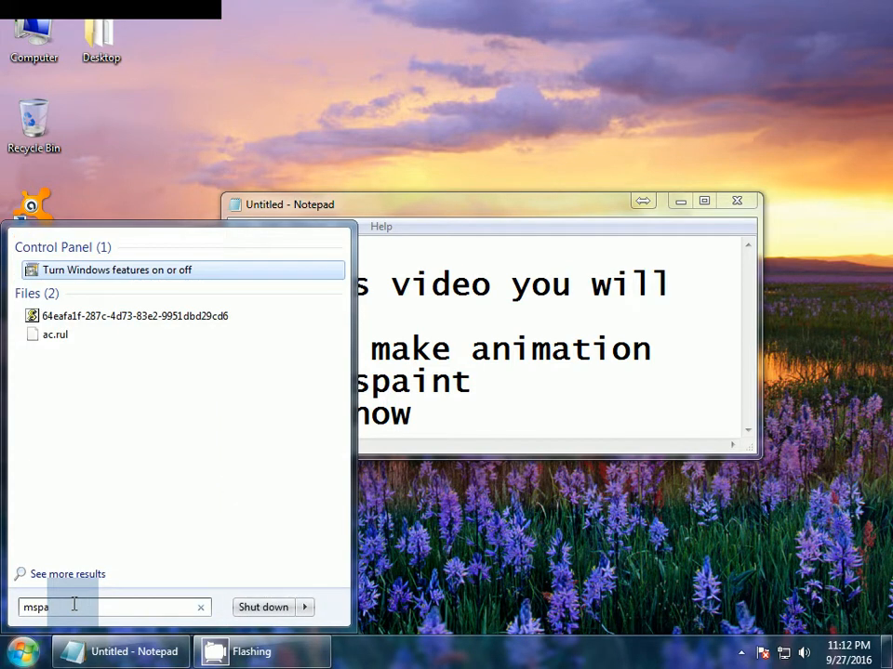
type("int")
key("Return")
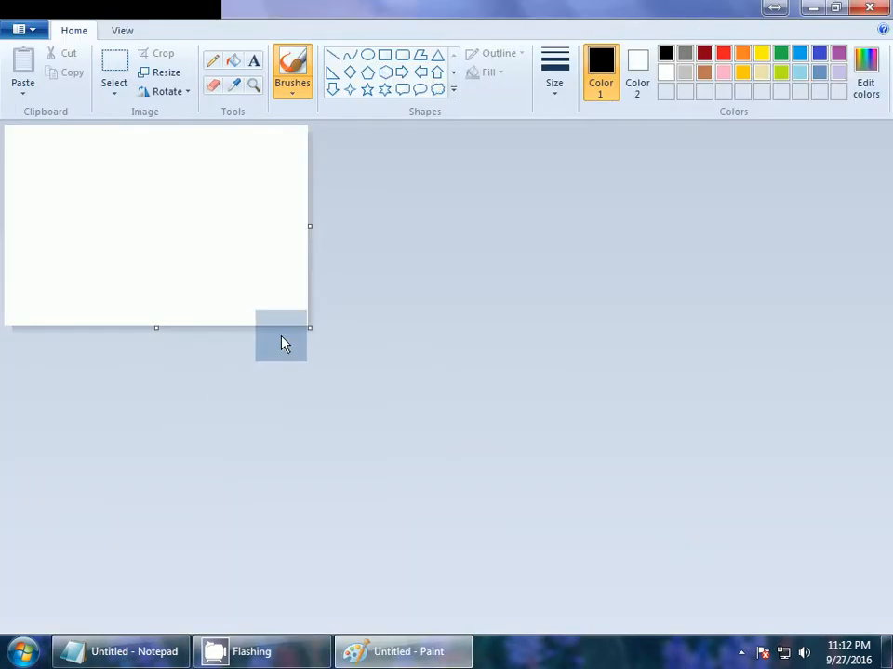
Step: Enlarge the blank canvas in both directions and draw a large black hexagon outline in its middle
left_click_drag(311, 327, 448, 435)
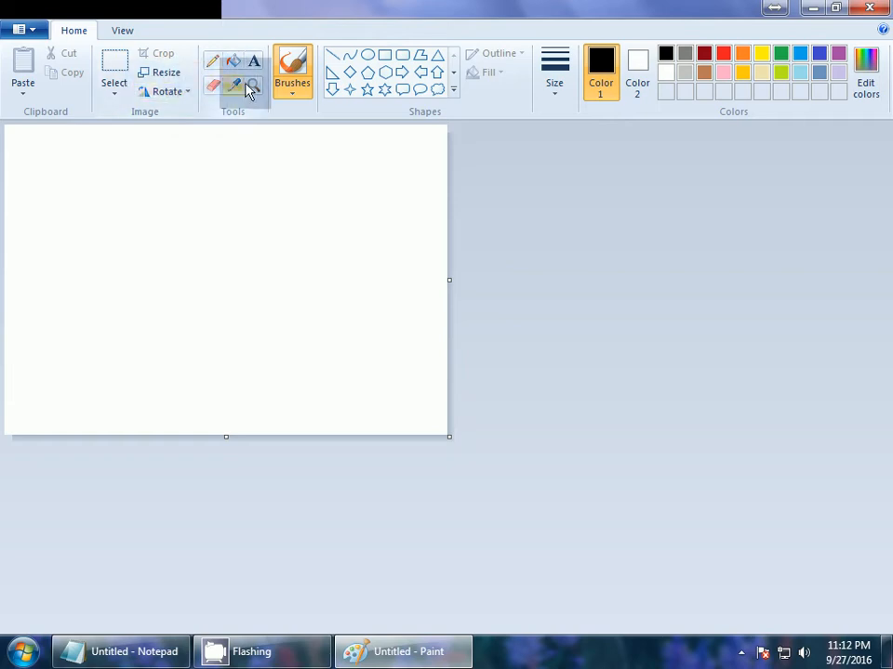
left_click(385, 72)
mouse_move(111, 178)
left_mouse_down()
mouse_move(181, 236)
mouse_move(245, 331)
mouse_move(295, 372)
left_mouse_up()
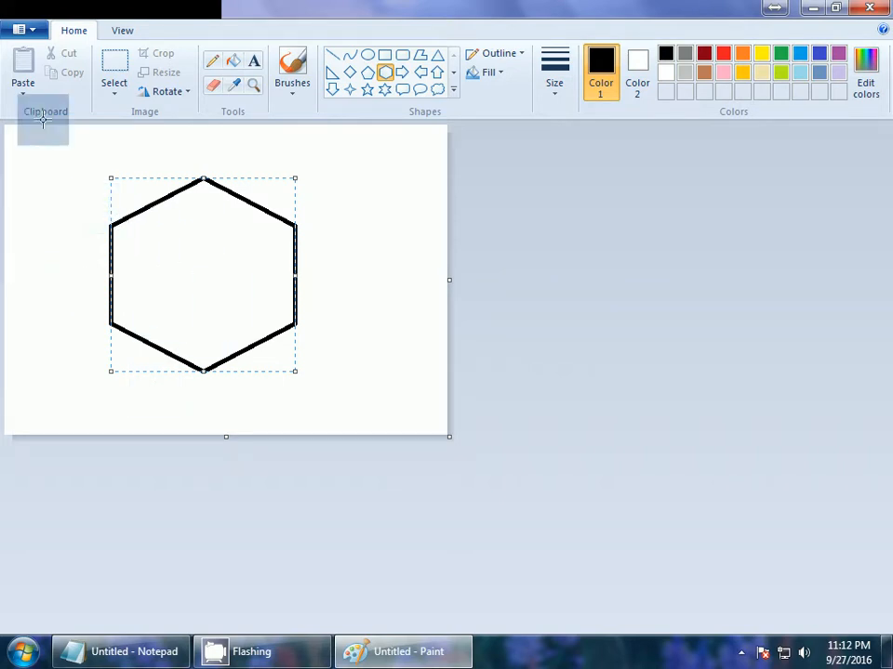
Step: Create a new folder on the Desktop while saving the picture and open it as the save location
left_click(30, 31)
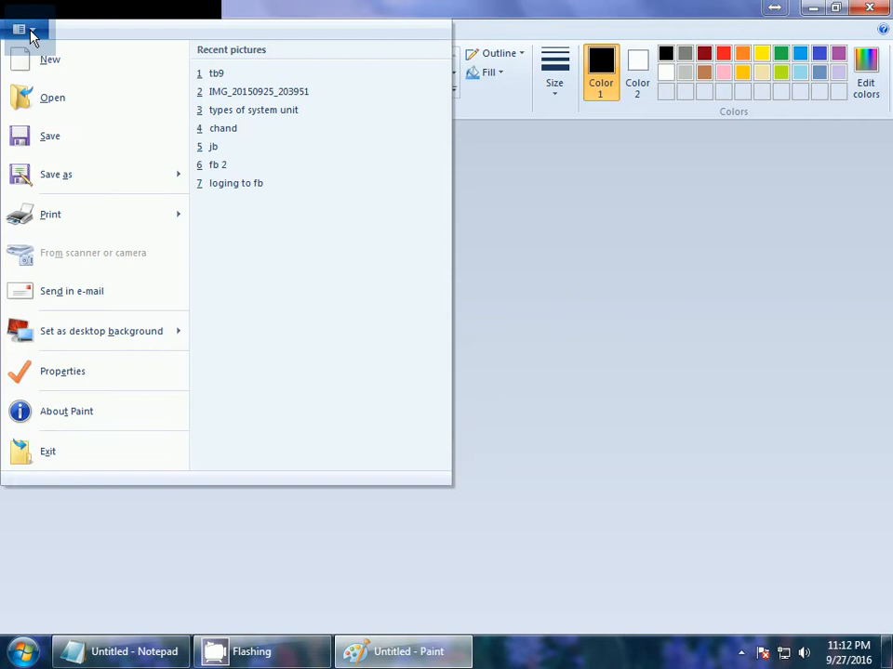
left_click(37, 176)
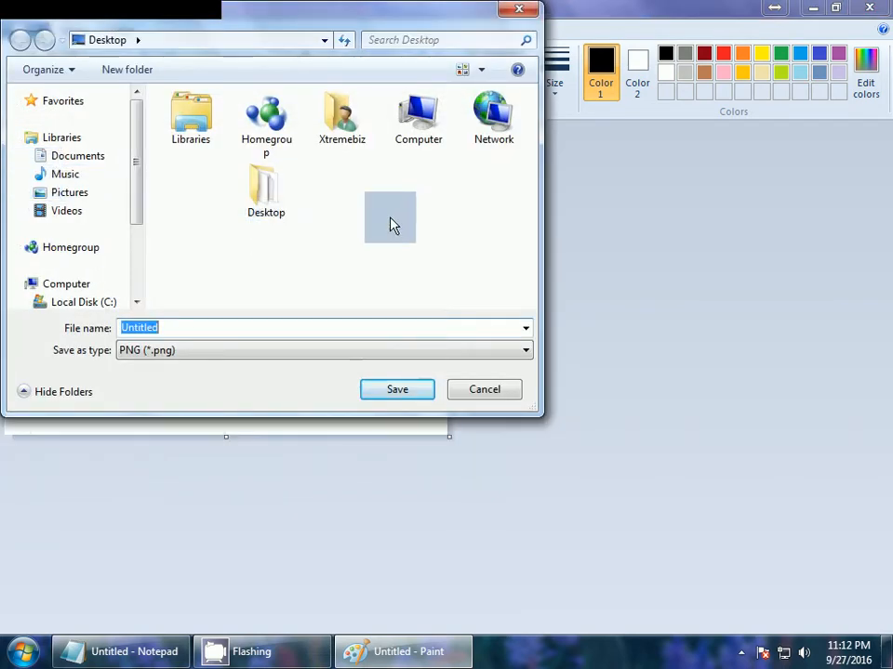
right_click(390, 224)
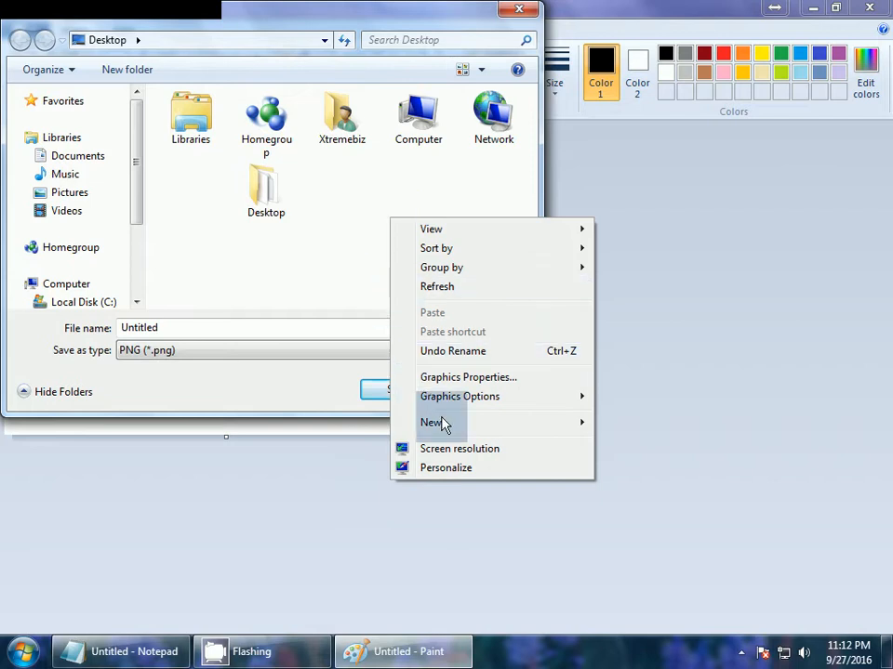
mouse_move(446, 427)
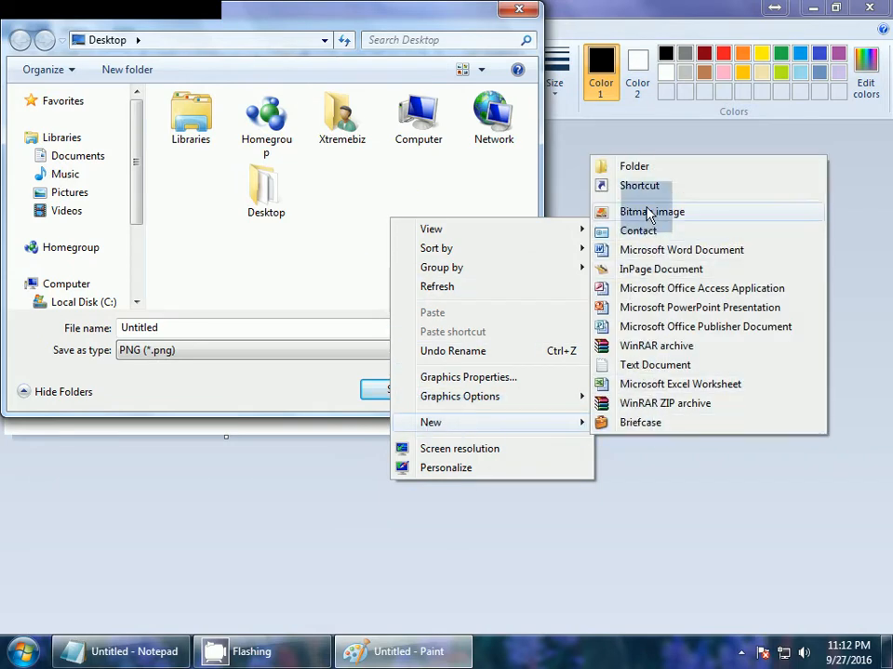
left_click(642, 169)
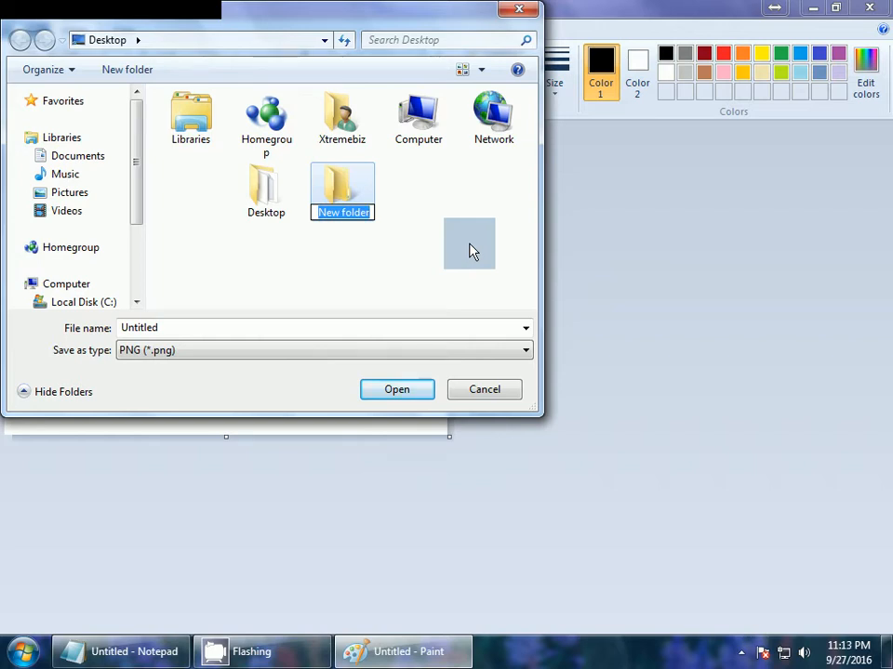
double_click(347, 196)
Step: Save the hexagon picture in the new folder as a JPEG named p1
left_click(184, 354)
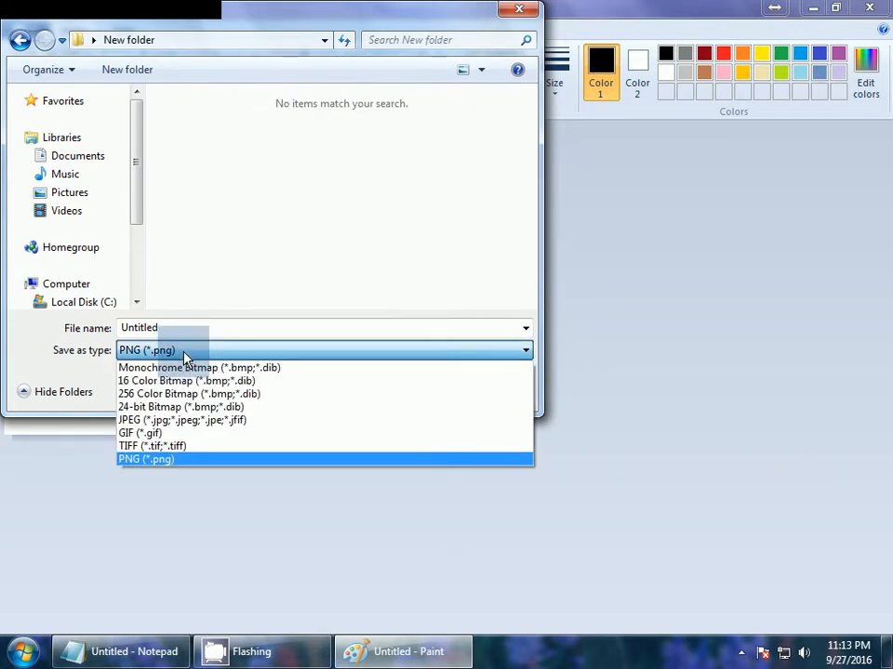
left_click(154, 420)
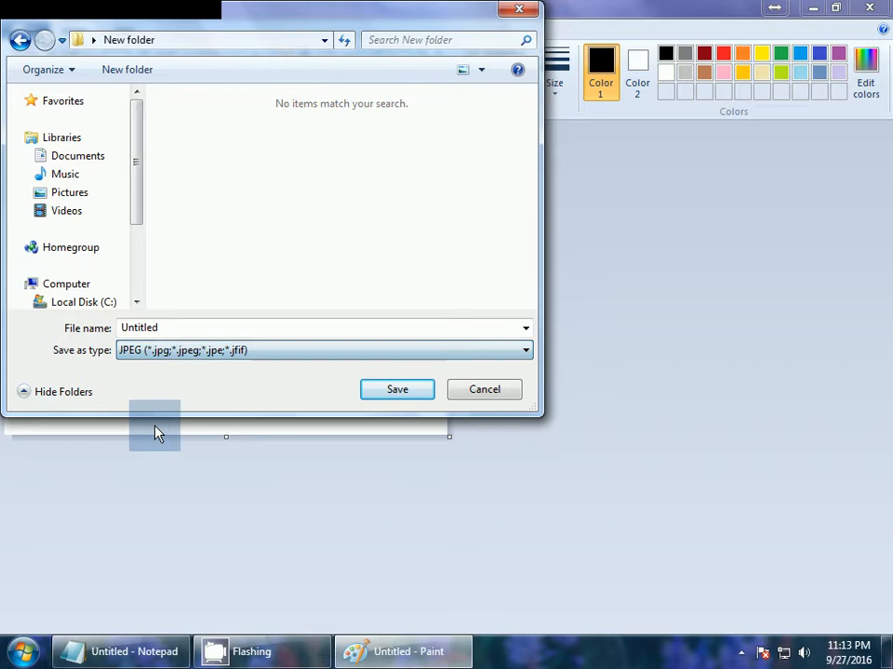
left_click(180, 328)
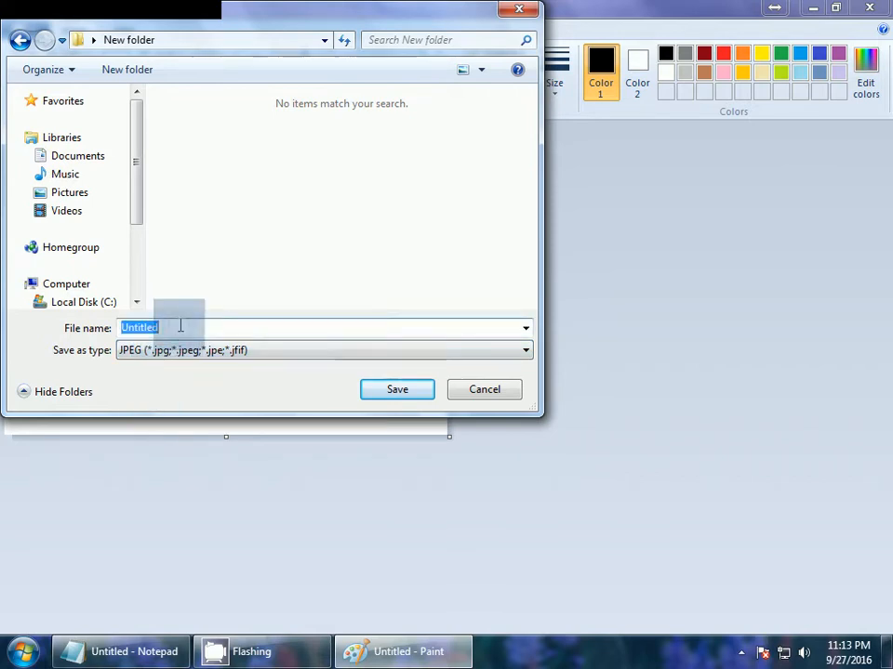
type("p1")
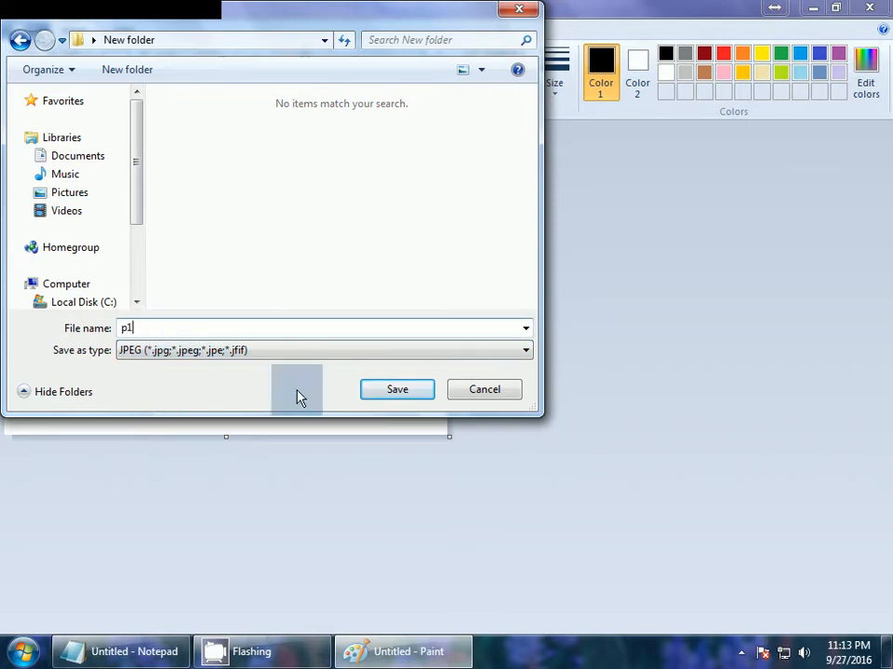
left_click(405, 394)
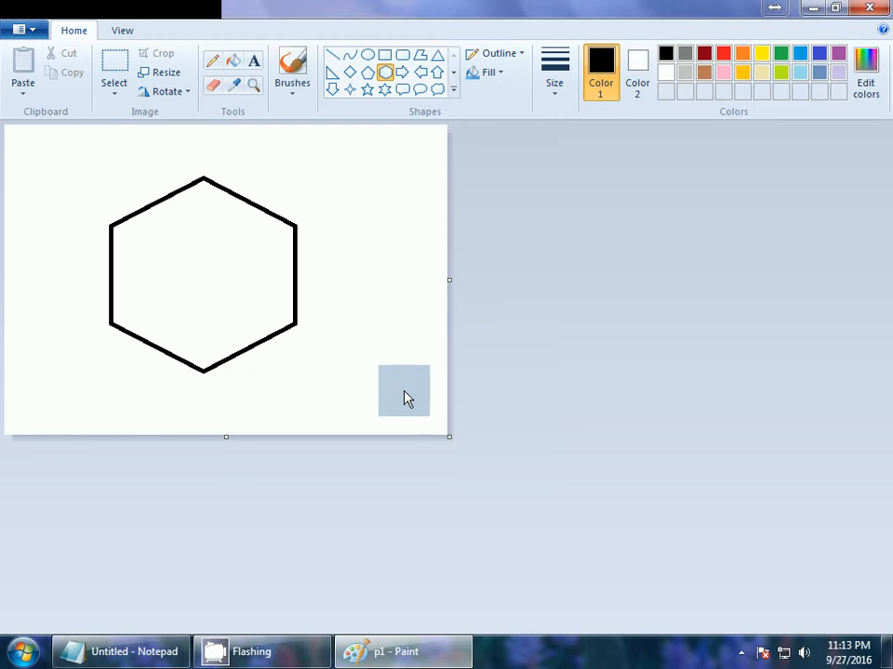
Step: Select the area around the hexagon and move it slightly up and to the right on the canvas
left_click_drag(94, 148, 161, 371)
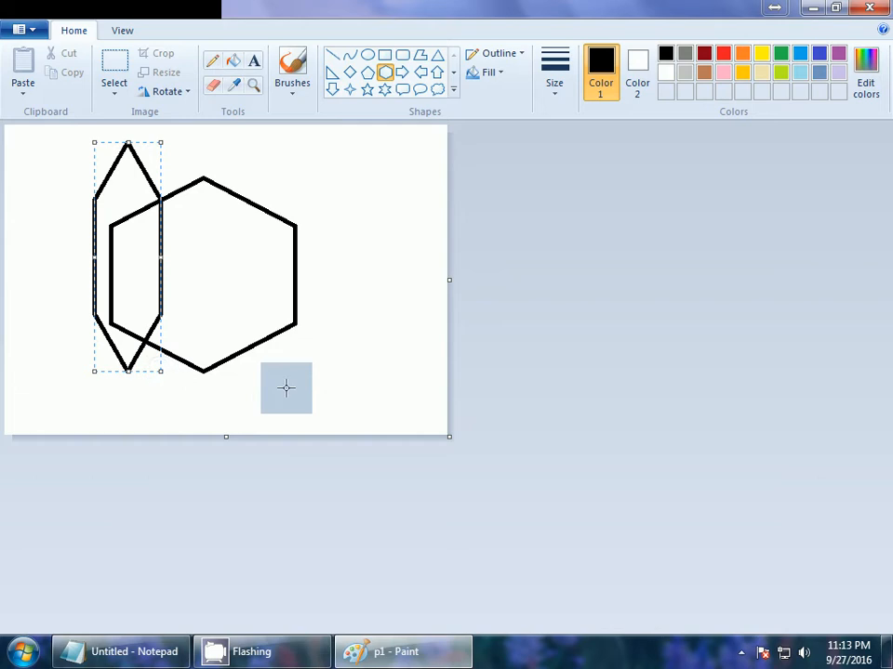
key("ctrl+z")
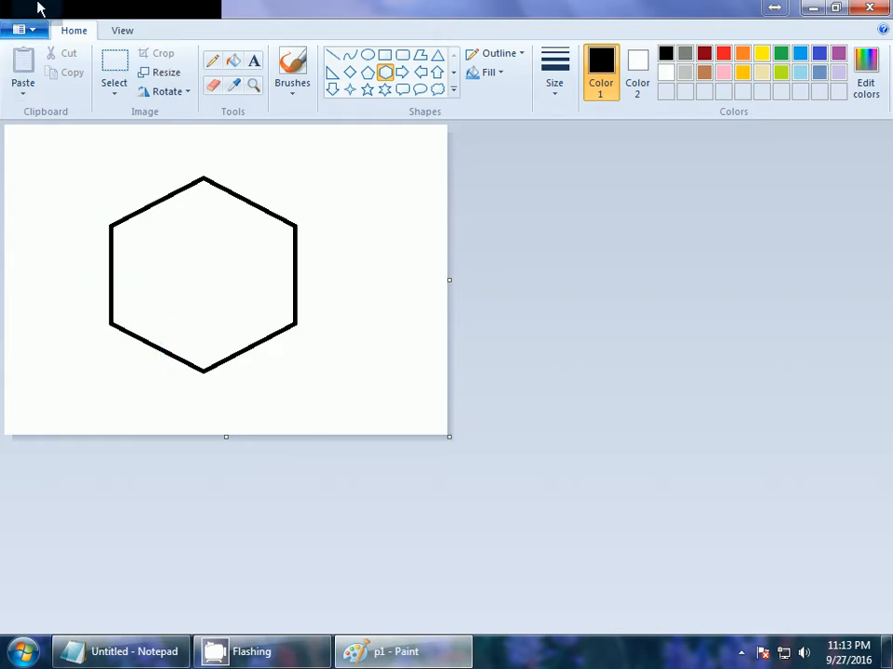
left_click(115, 76)
left_click_drag(69, 141, 351, 414)
left_click_drag(249, 340, 277, 324)
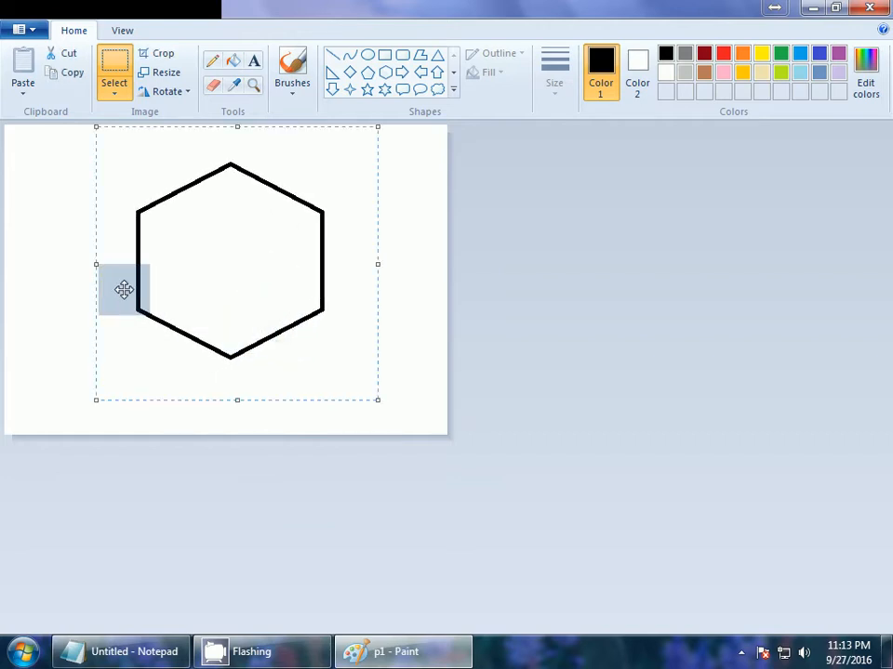
key("alt")
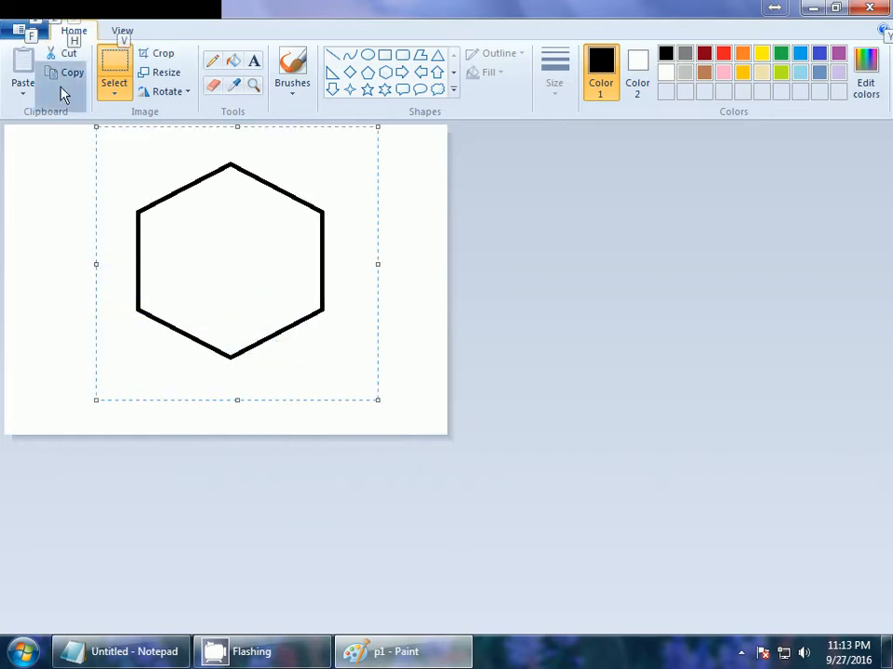
left_click(64, 195)
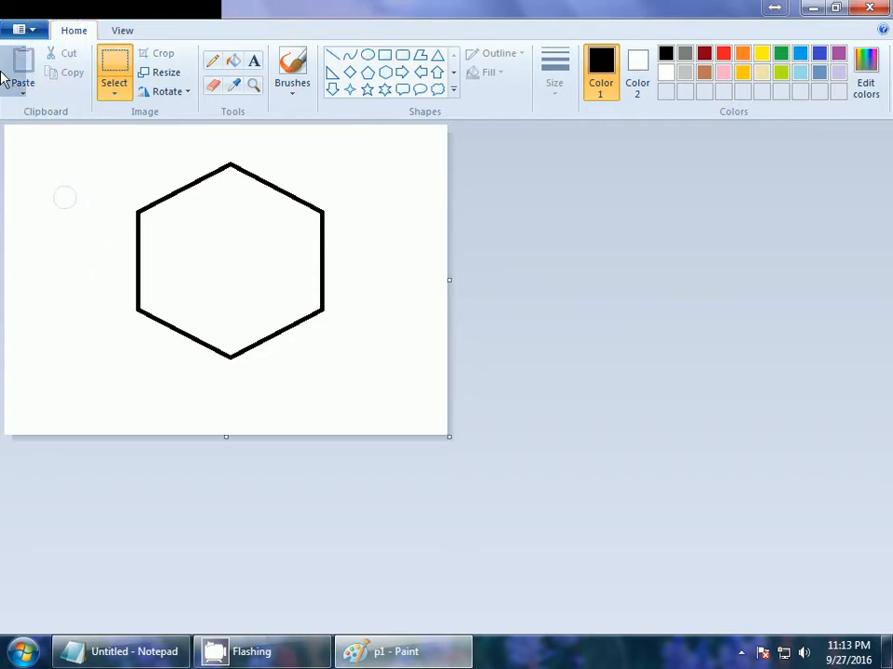
Step: Save the shifted hexagon picture as a new JPEG named p2 in the same folder
left_click(31, 32)
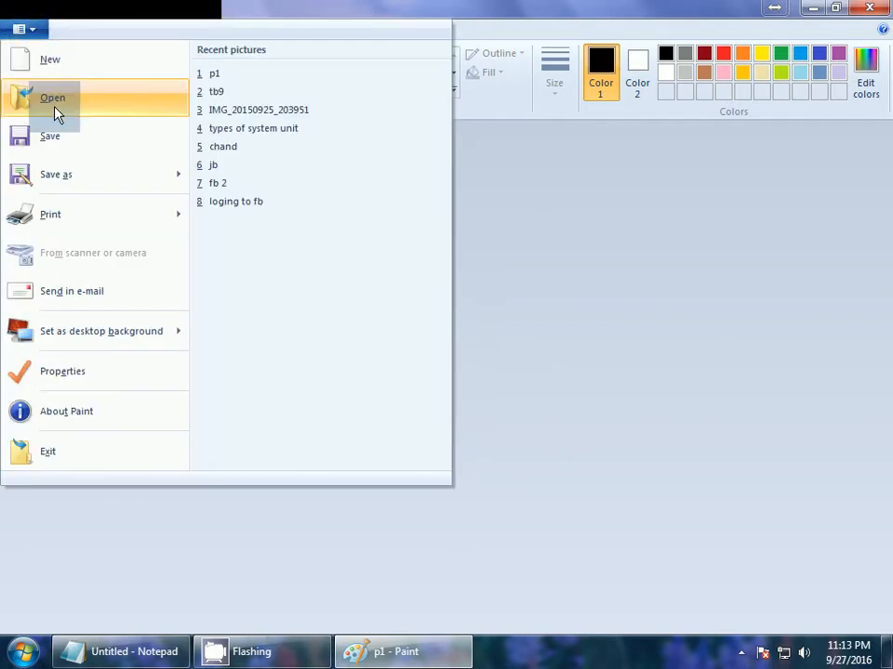
left_click(52, 181)
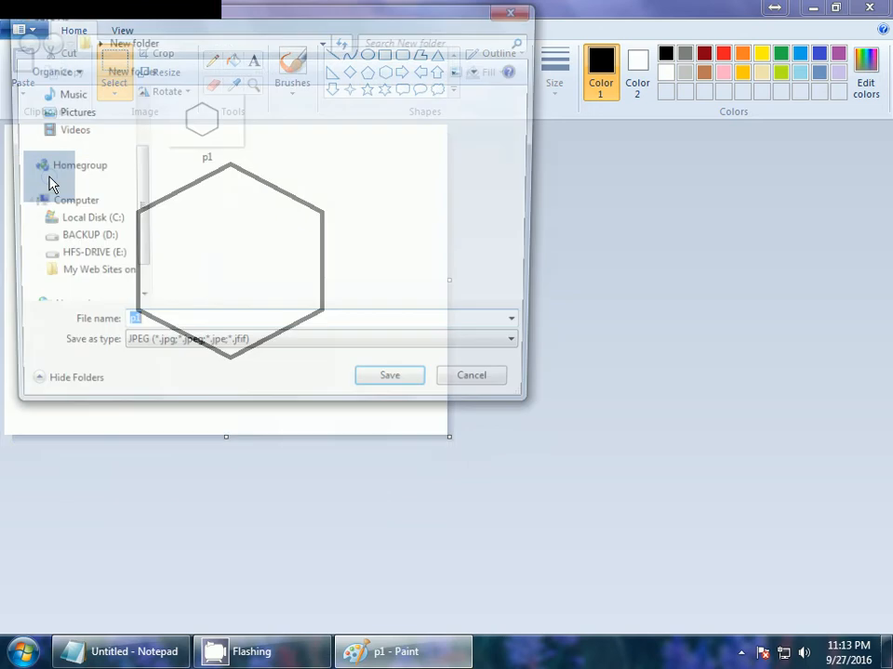
left_click(157, 328)
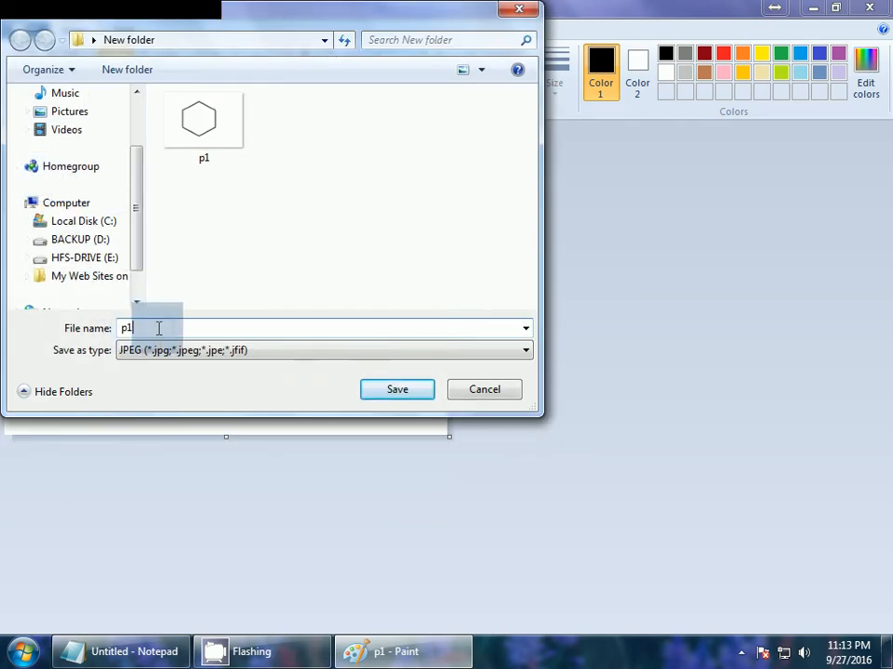
key("BackSpace")
type("2")
left_click(394, 397)
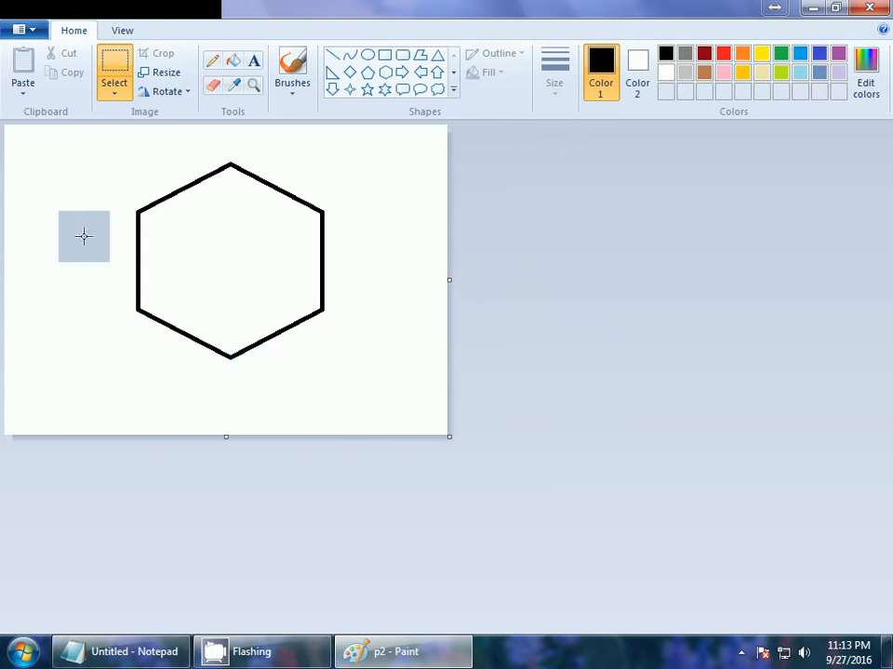
Step: Select the area around the hexagon, move it slightly up and to the right, and save the picture as JPEG p3
left_click_drag(108, 143, 359, 394)
left_click_drag(233, 323, 255, 308)
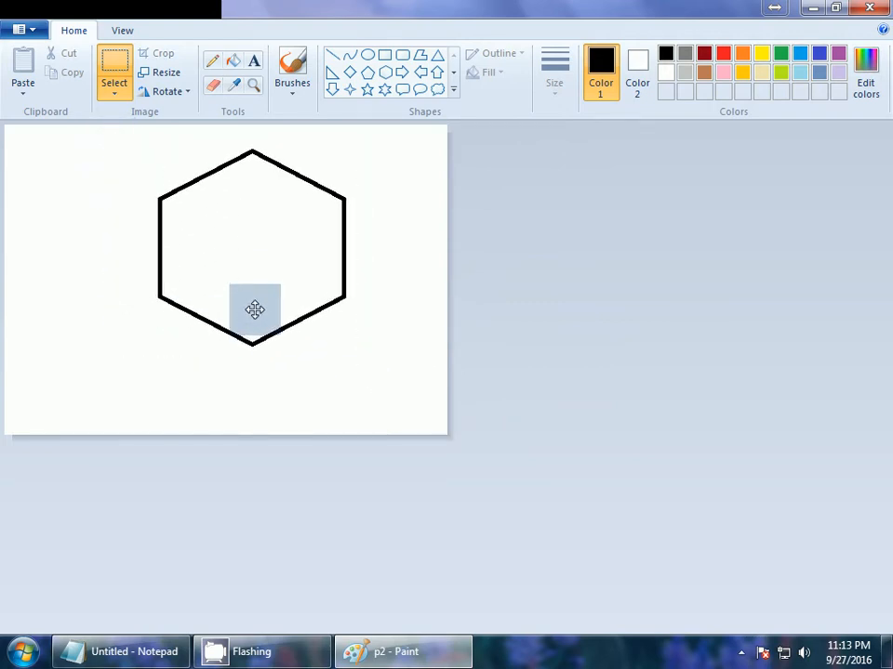
left_click(32, 34)
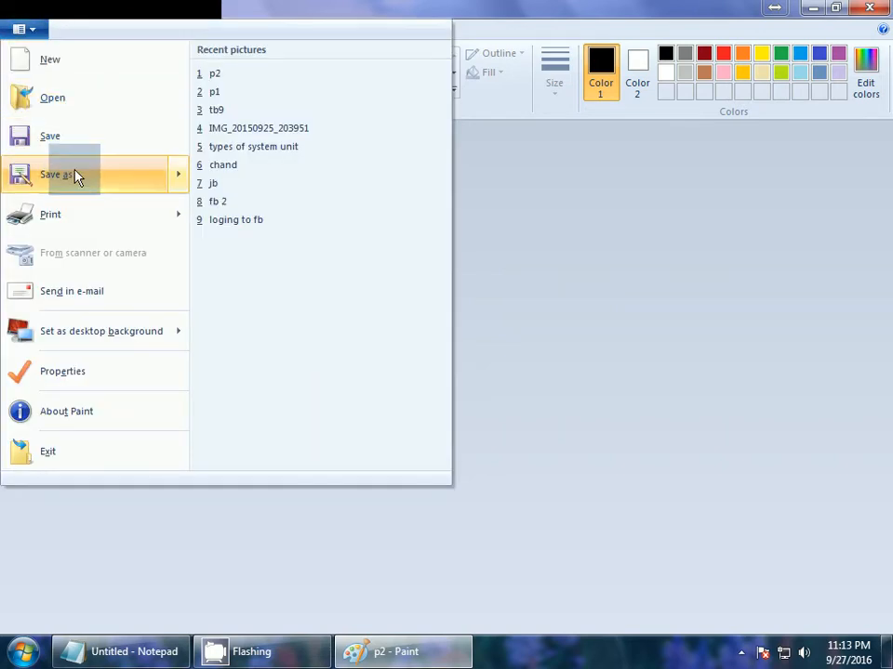
mouse_move(77, 176)
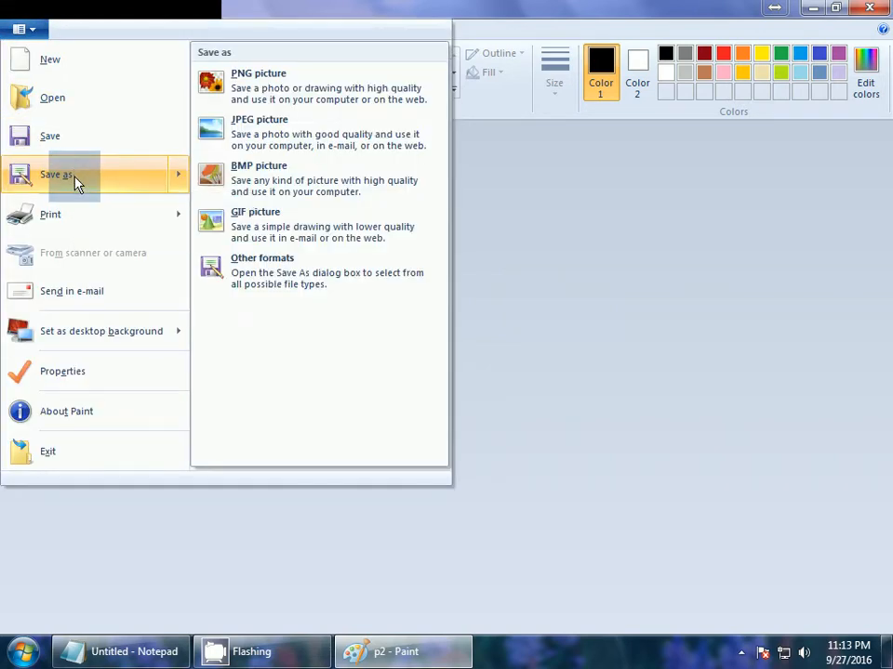
left_click(77, 178)
left_click(156, 330)
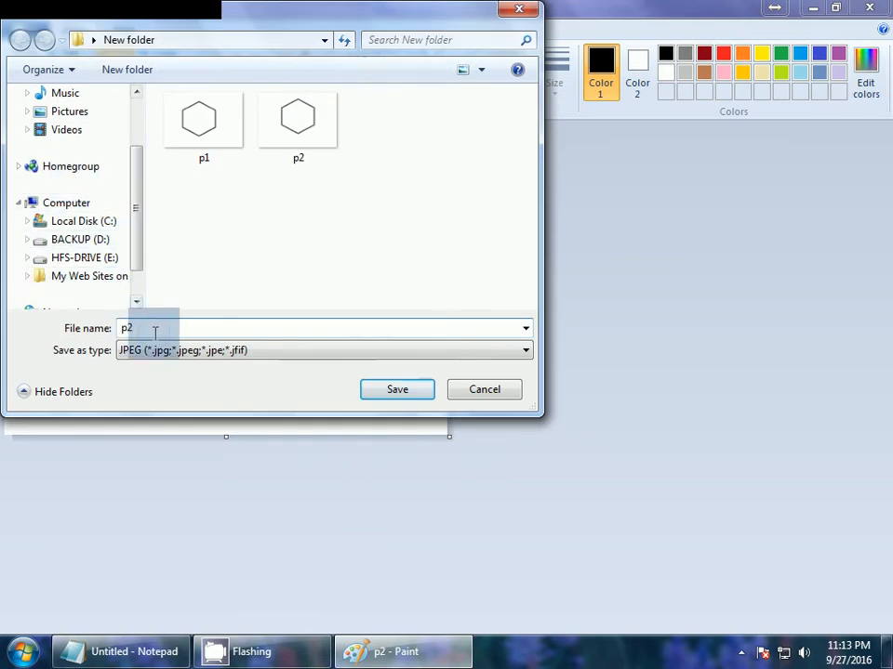
key("BackSpace")
type("3")
left_click(392, 390)
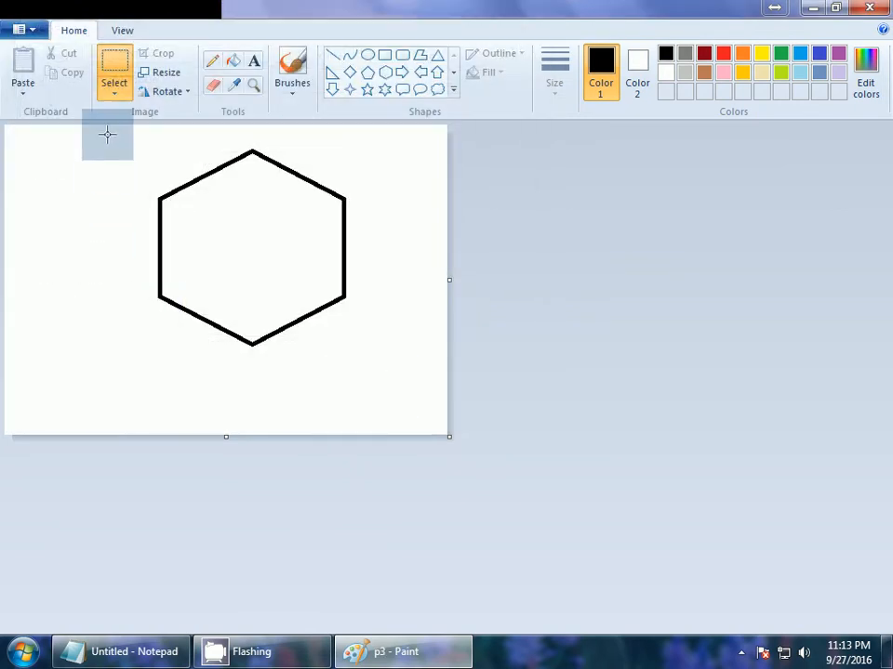
Step: Shift the selected hexagon up and right until it nearly reaches the canvas's top edge, and save this frame as JPEG p4
left_click_drag(108, 134, 362, 377)
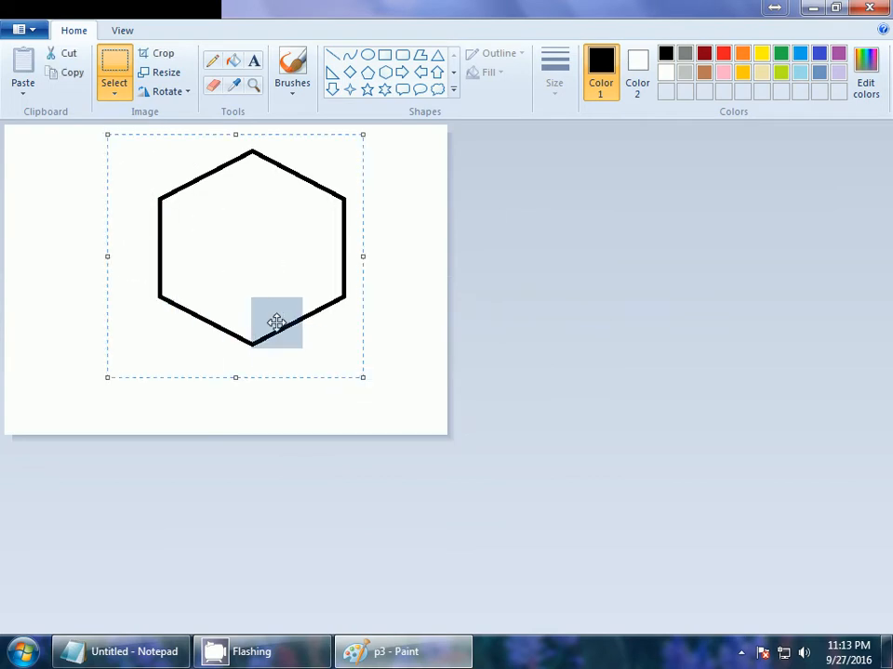
left_click_drag(235, 298, 249, 285)
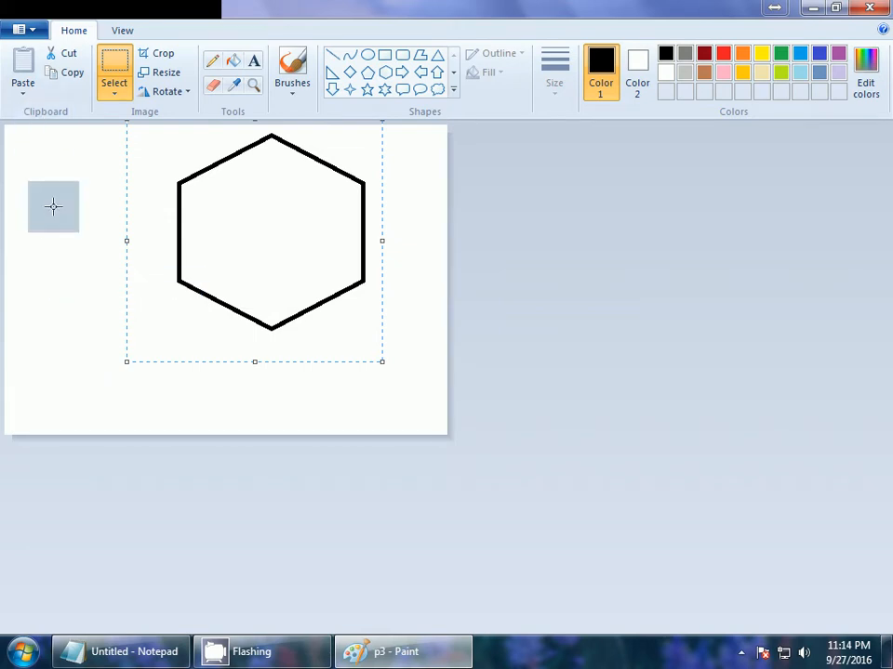
left_click(53, 207)
left_click(32, 32)
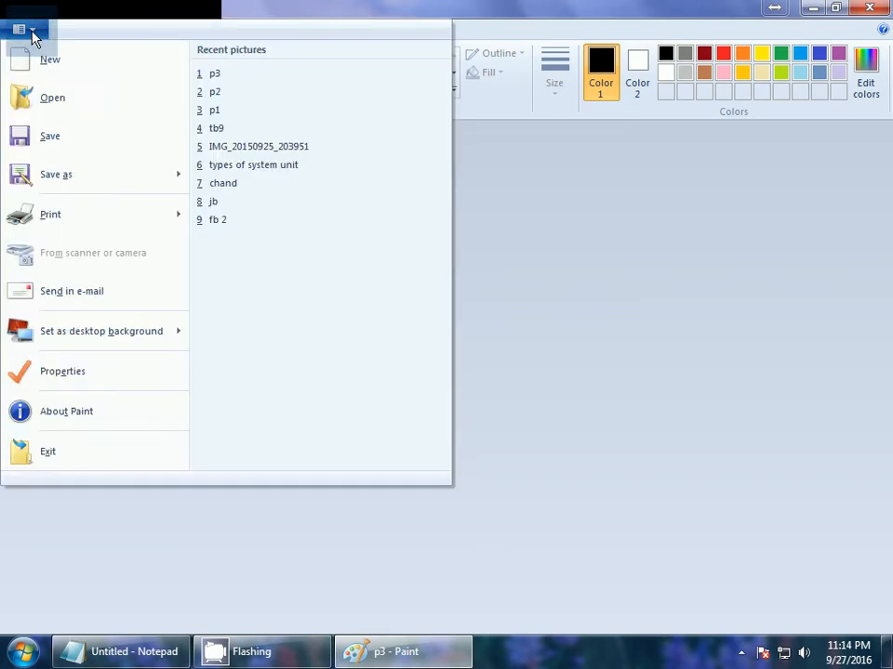
left_click(60, 180)
left_click(149, 329)
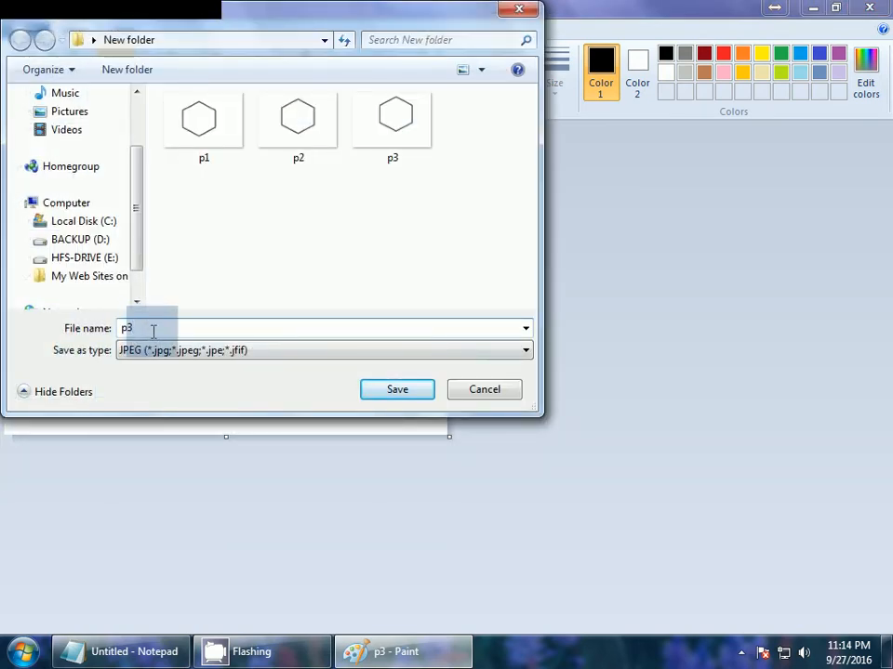
key("BackSpace")
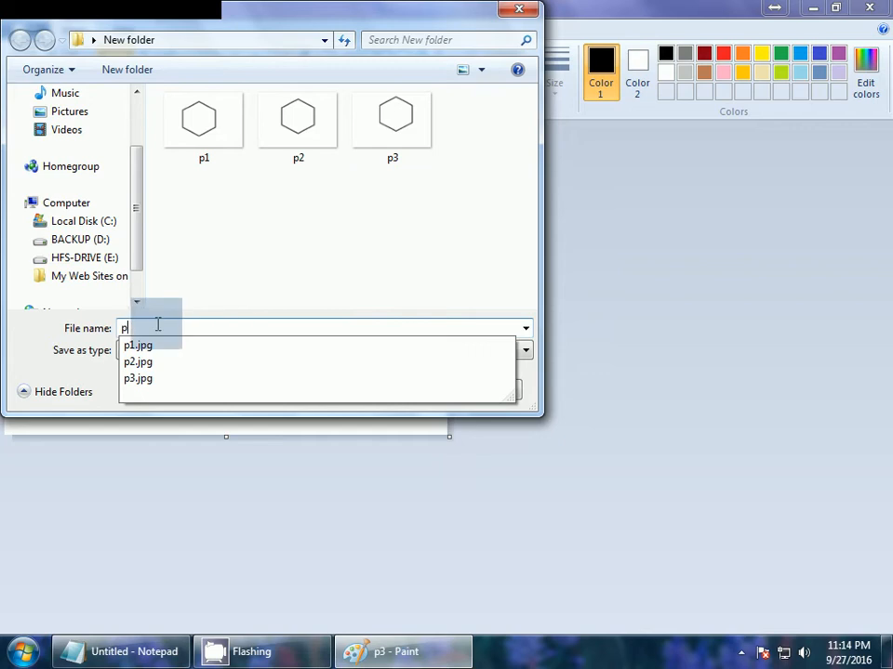
type("4")
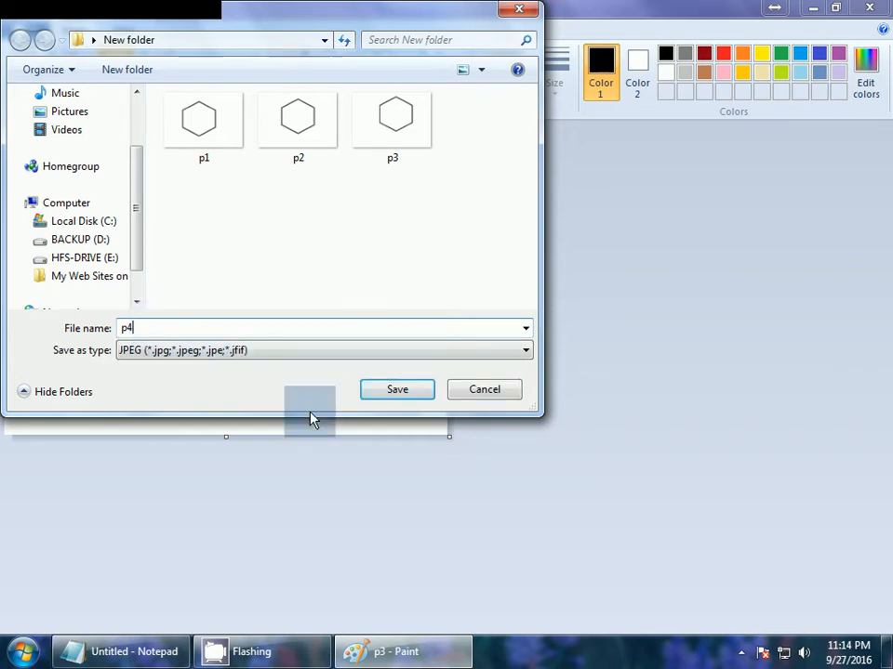
left_click(406, 395)
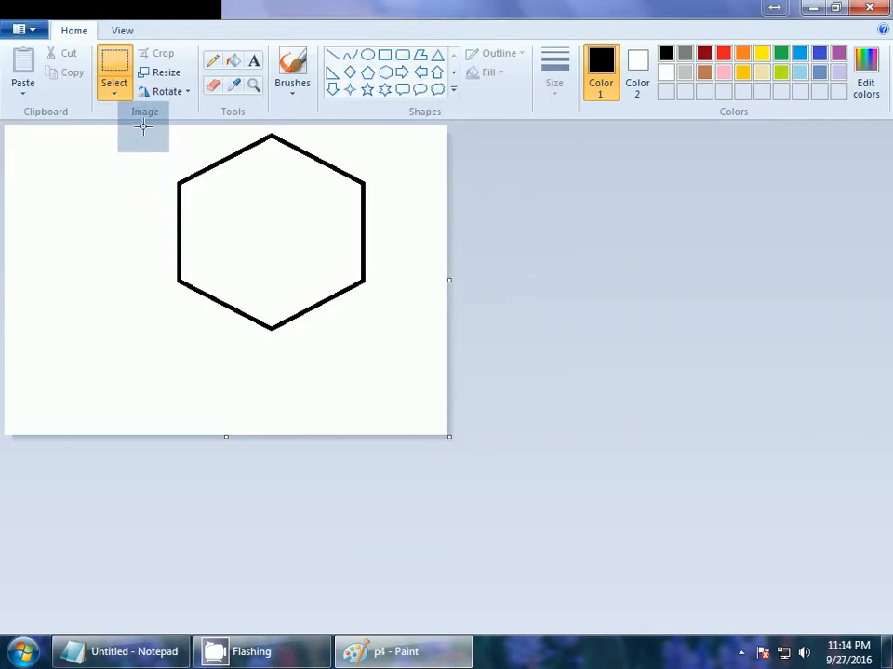
Step: Select the hexagon, move it slightly down and to the right, and save this frame as JPEG p5
left_click_drag(143, 127, 381, 360)
left_click_drag(295, 254, 323, 275)
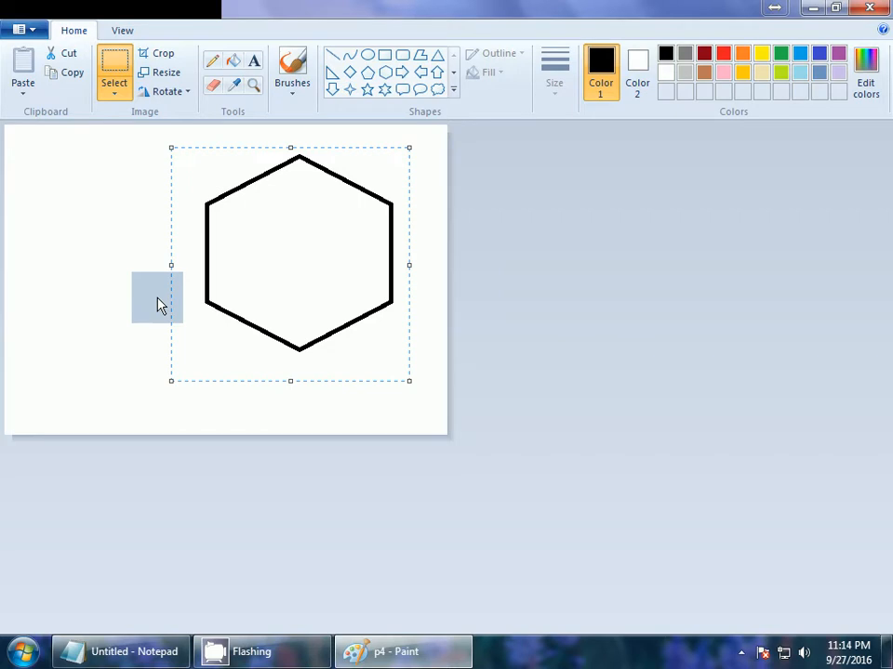
left_click(33, 31)
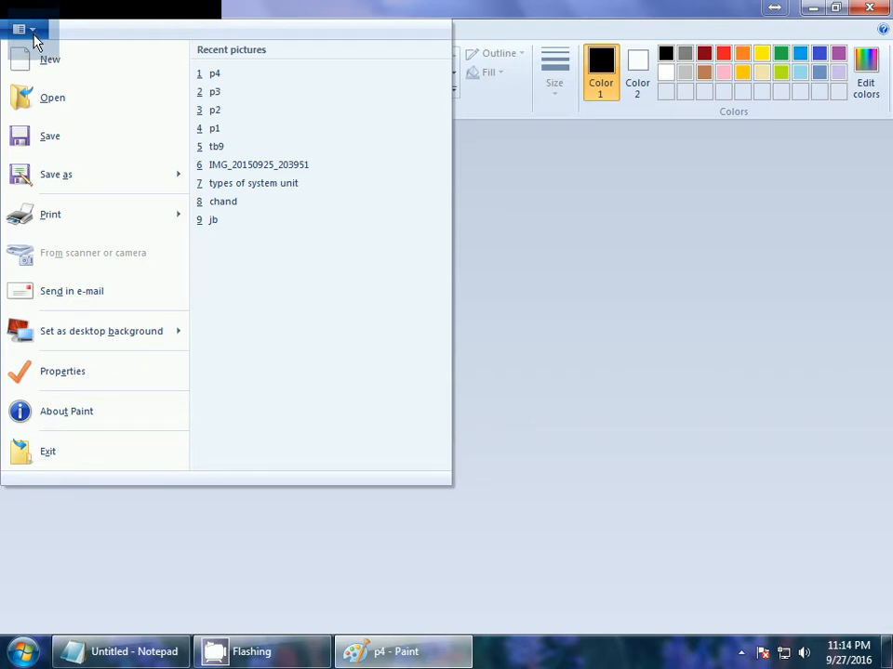
mouse_move(43, 176)
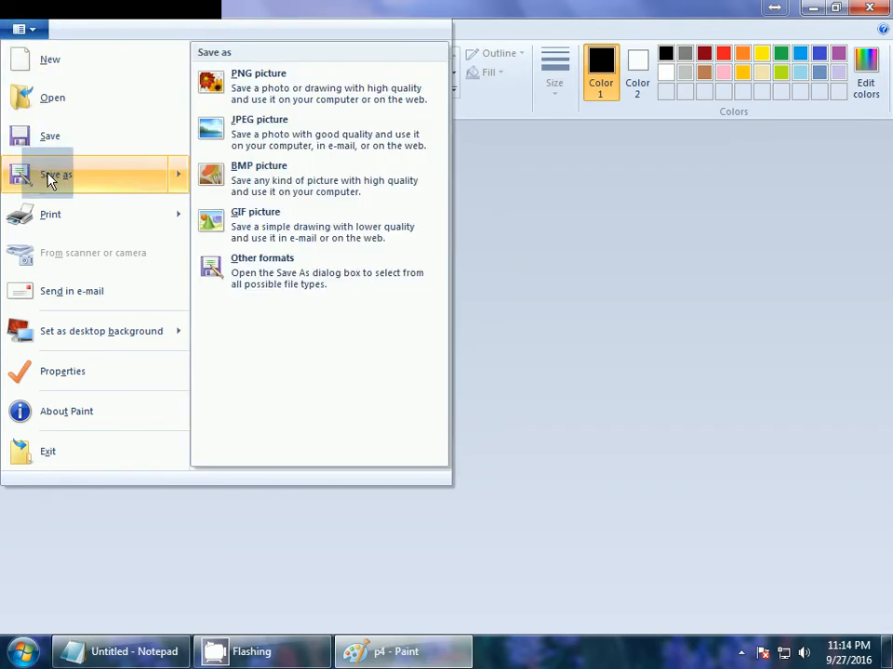
left_click(50, 185)
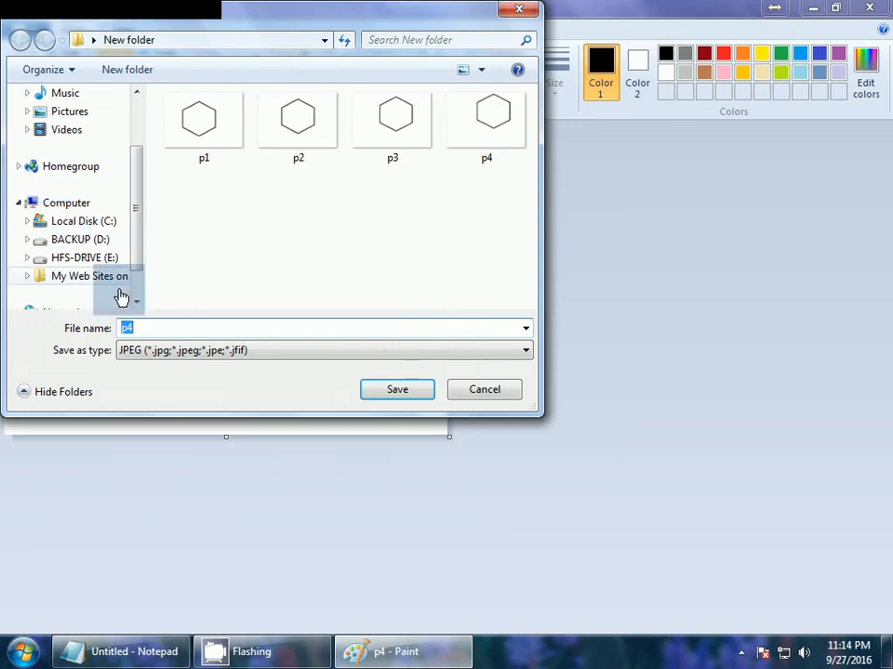
left_click(146, 328)
key("BackSpace")
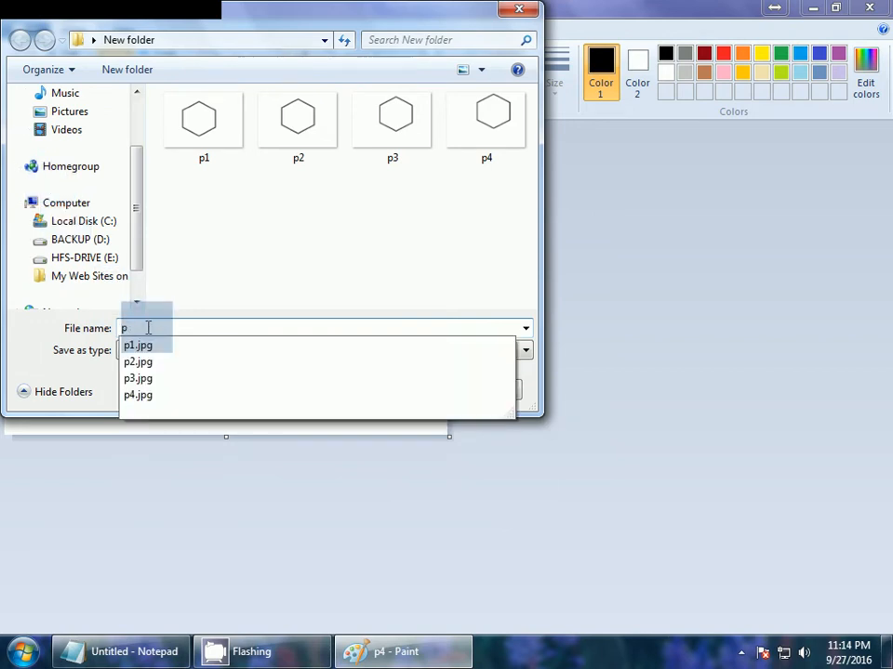
type("5")
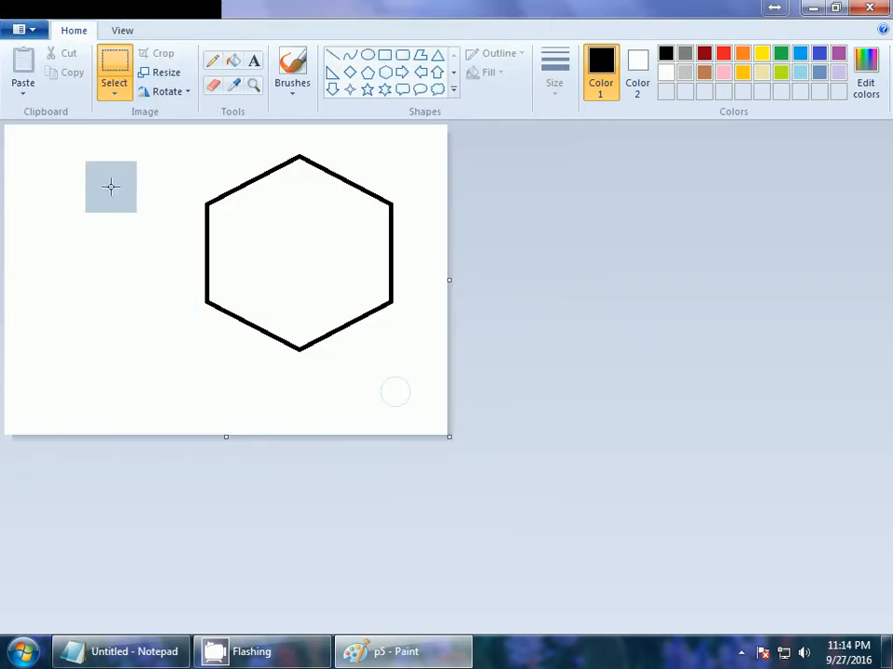
Step: Move the selected hexagon down and slightly left to near the canvas's bottom edge, and save this frame as JPEG p6
left_click_drag(177, 127, 399, 424)
left_click_drag(383, 229, 352, 300)
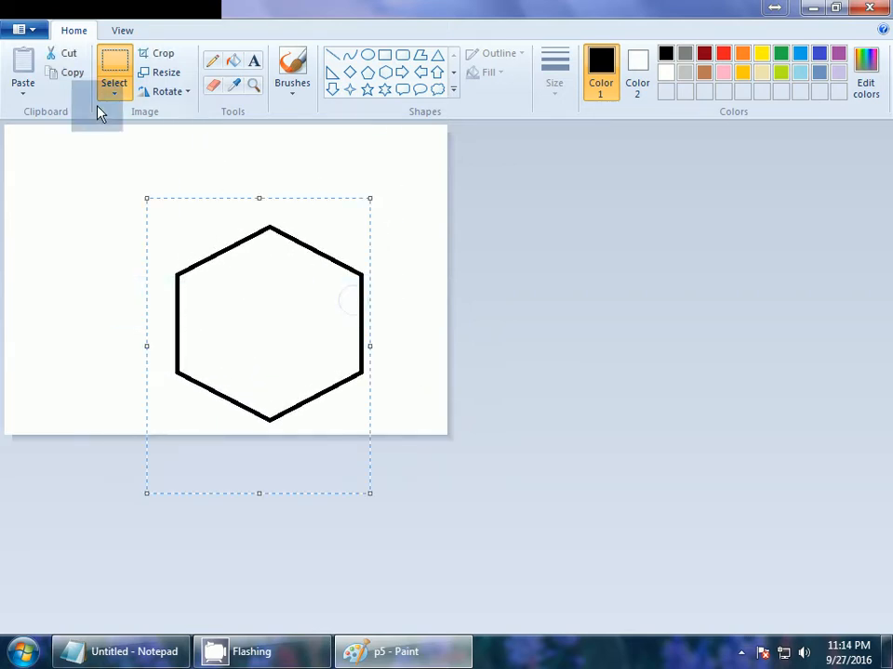
left_click(37, 32)
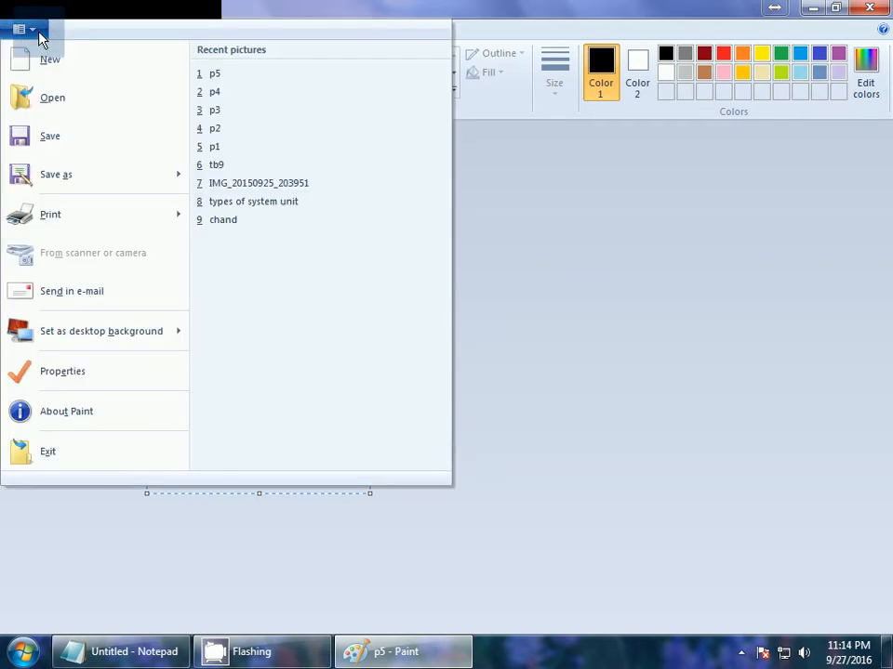
left_click(47, 175)
left_click(167, 325)
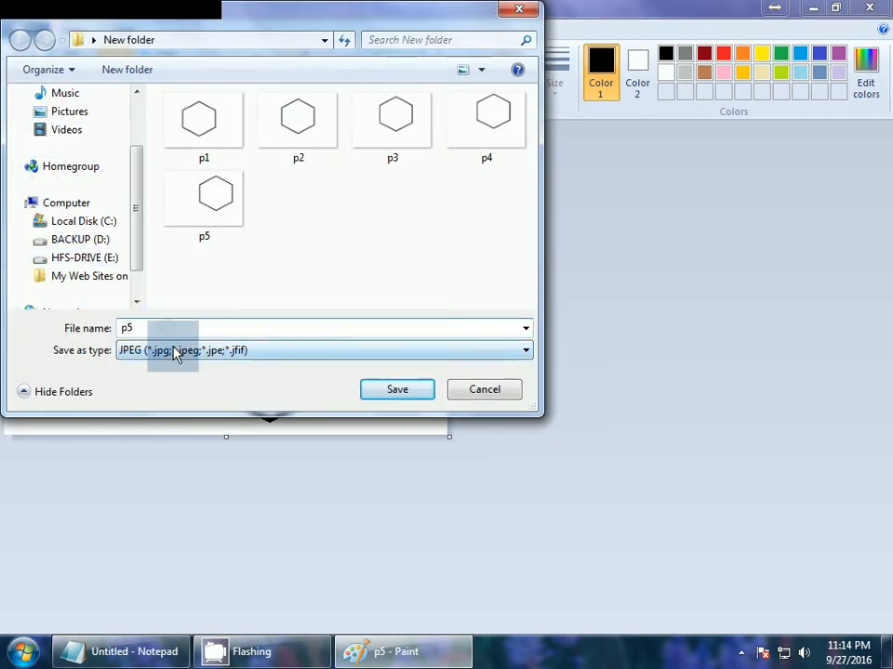
key("BackSpace")
type("6")
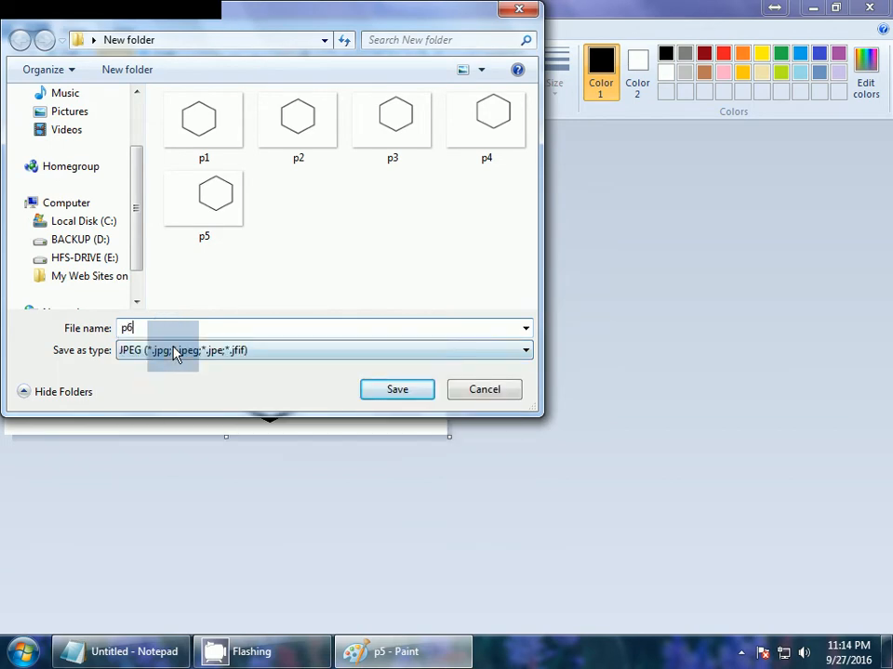
left_click(373, 392)
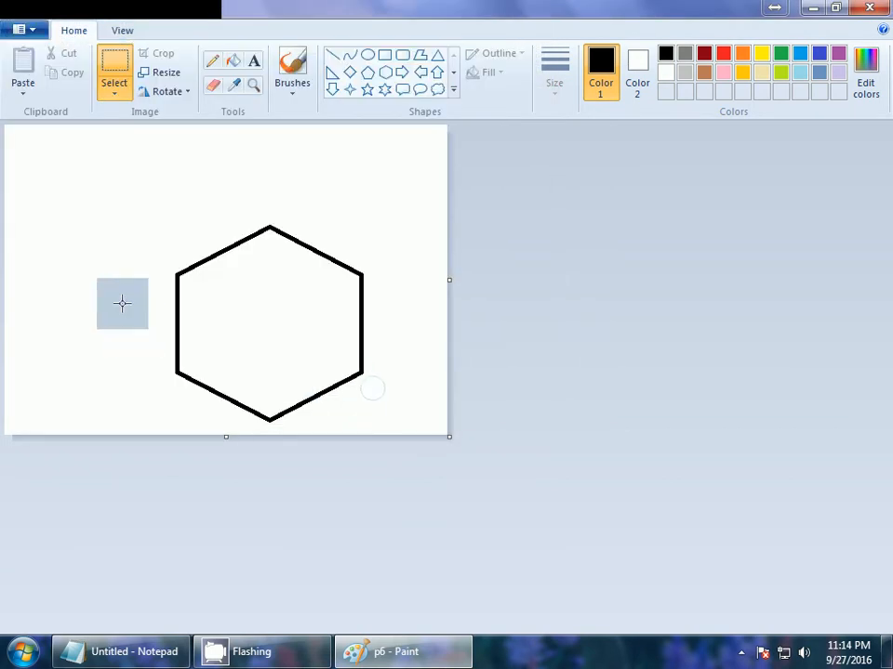
Step: Move the selected hexagon across to the canvas's lower-left area and save this frame as JPEG p7
left_click_drag(109, 159, 382, 447)
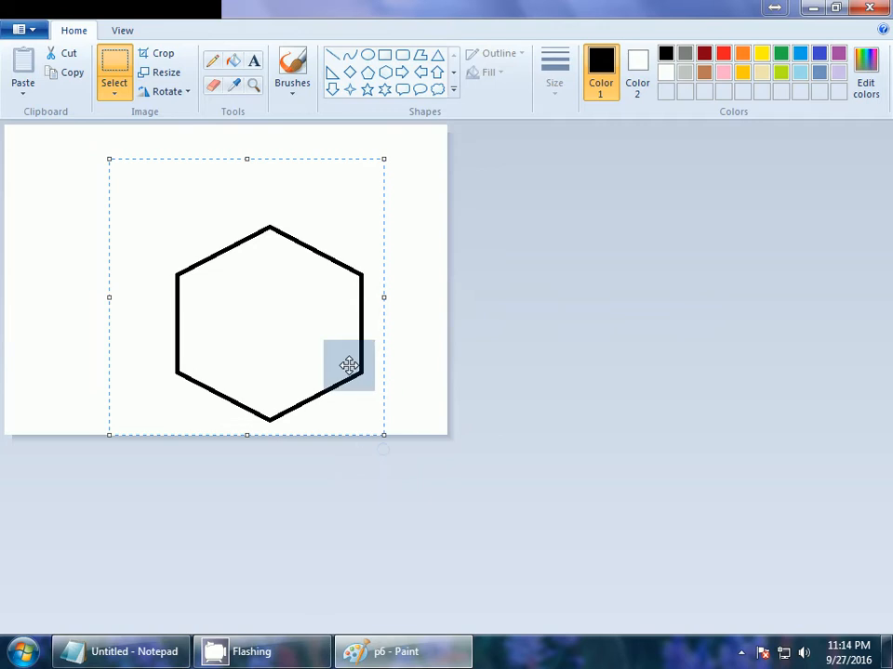
left_click_drag(347, 363, 223, 374)
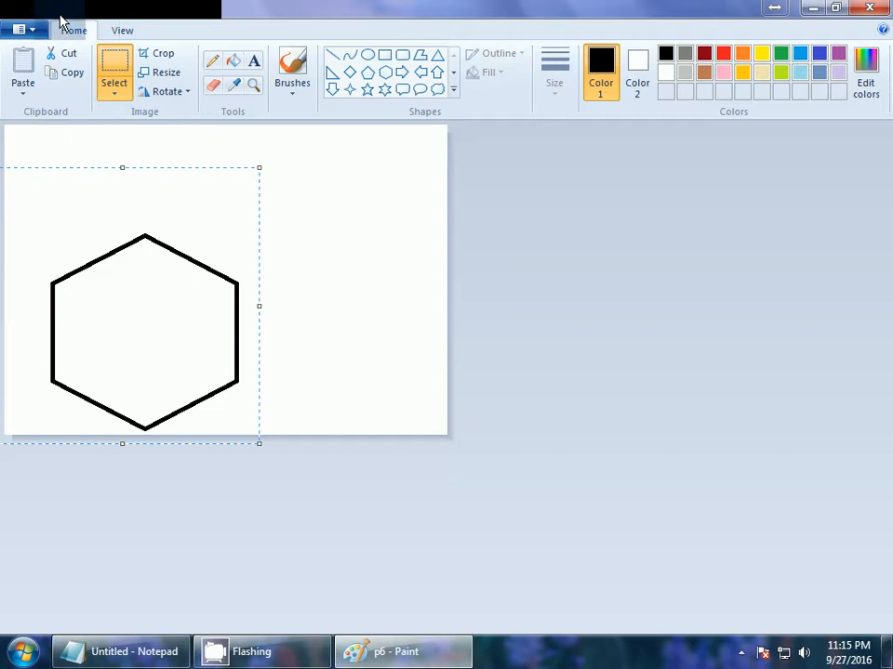
left_click(28, 32)
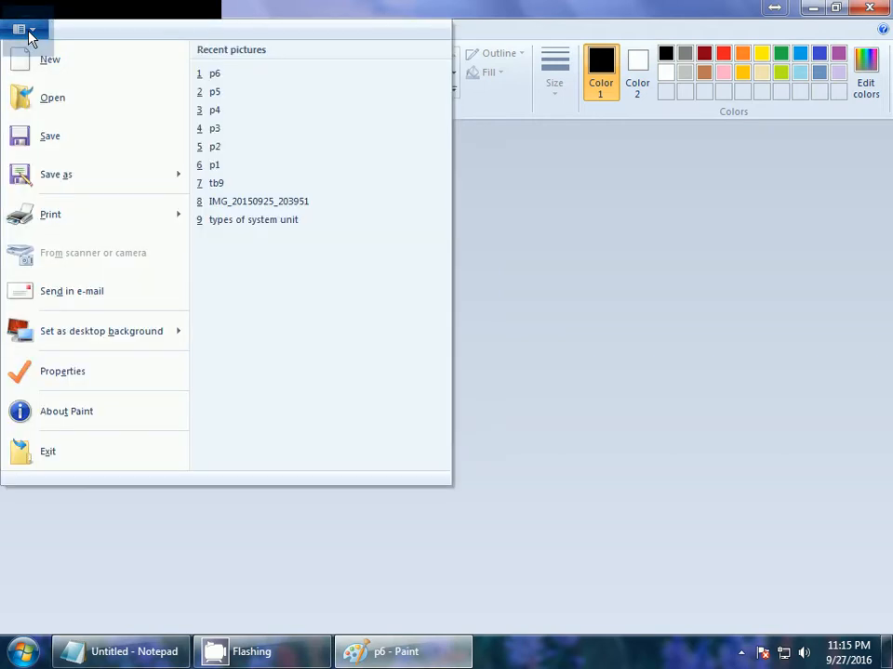
left_click(54, 179)
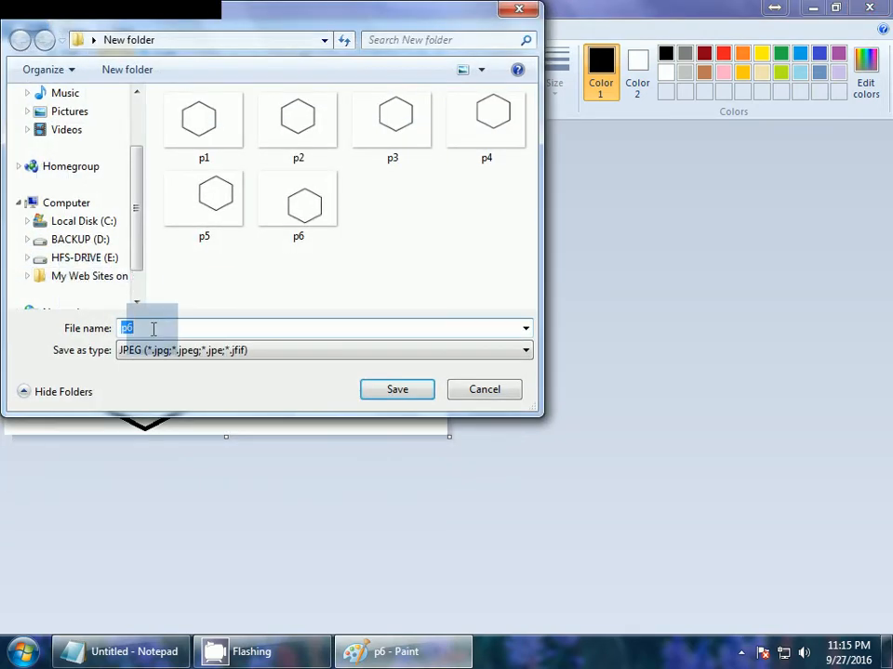
type("p7")
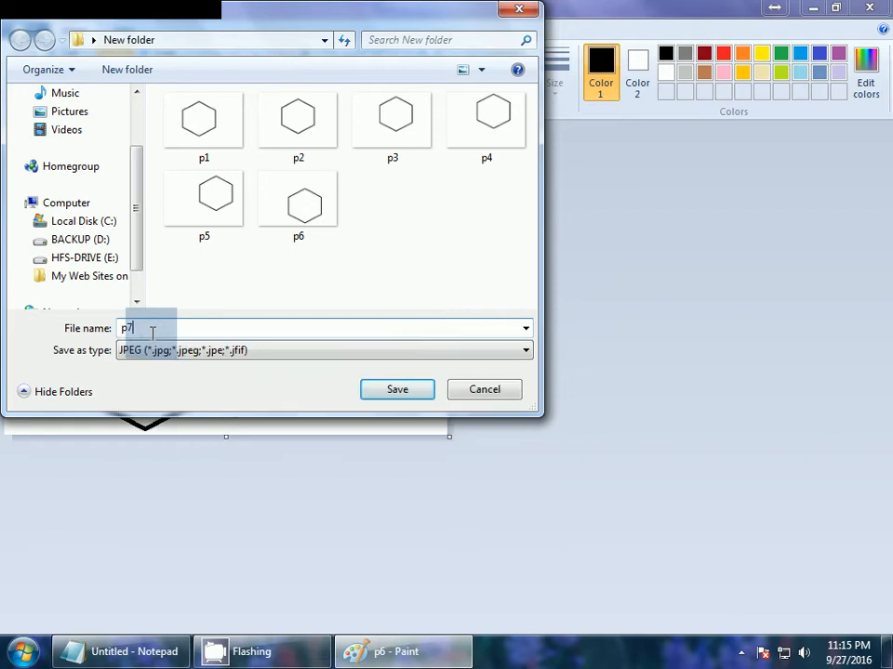
left_click(375, 393)
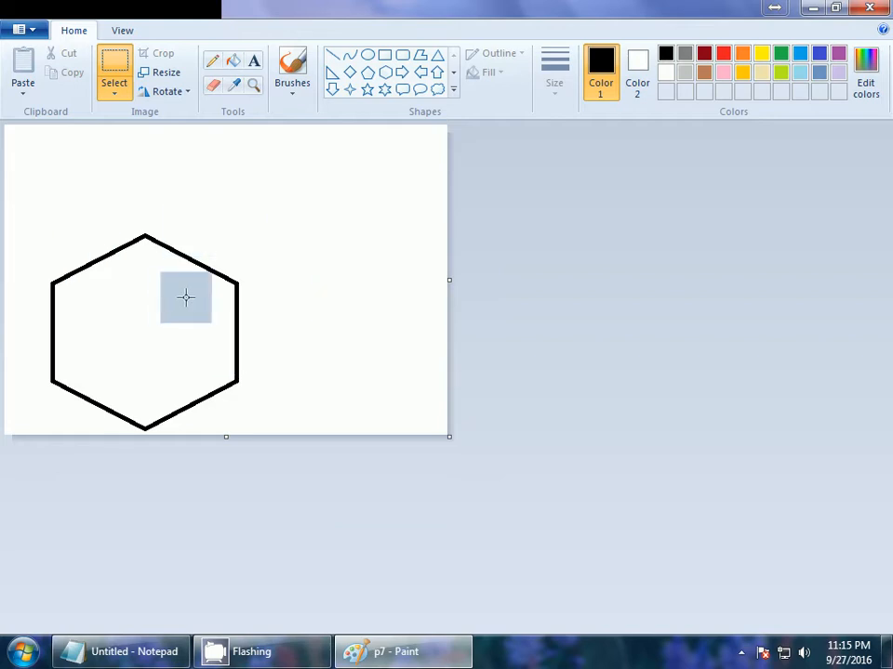
Step: Select the area around the hexagon and move it up and right, back toward the middle of the canvas
left_click_drag(282, 200, 16, 456)
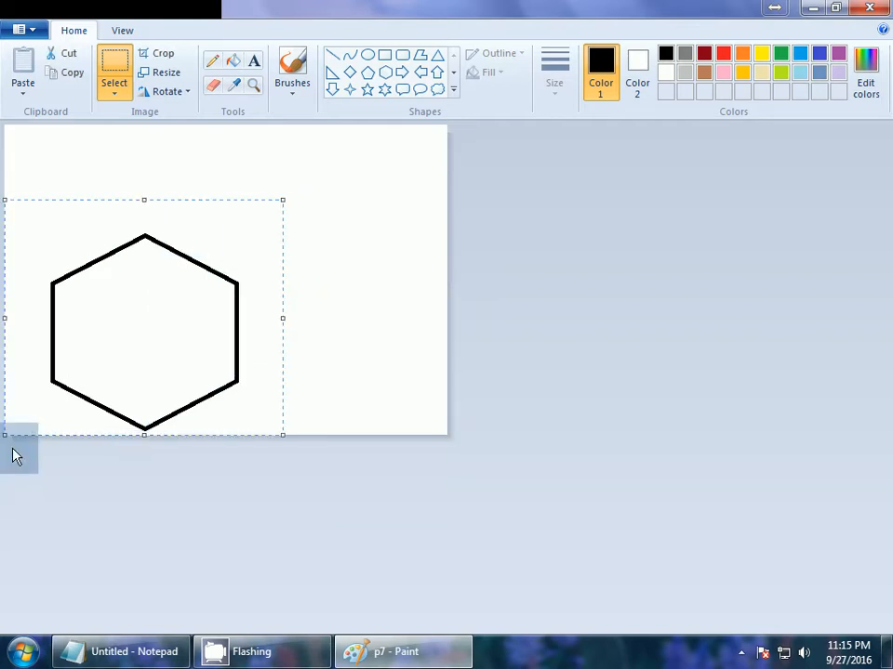
left_click_drag(85, 403, 150, 352)
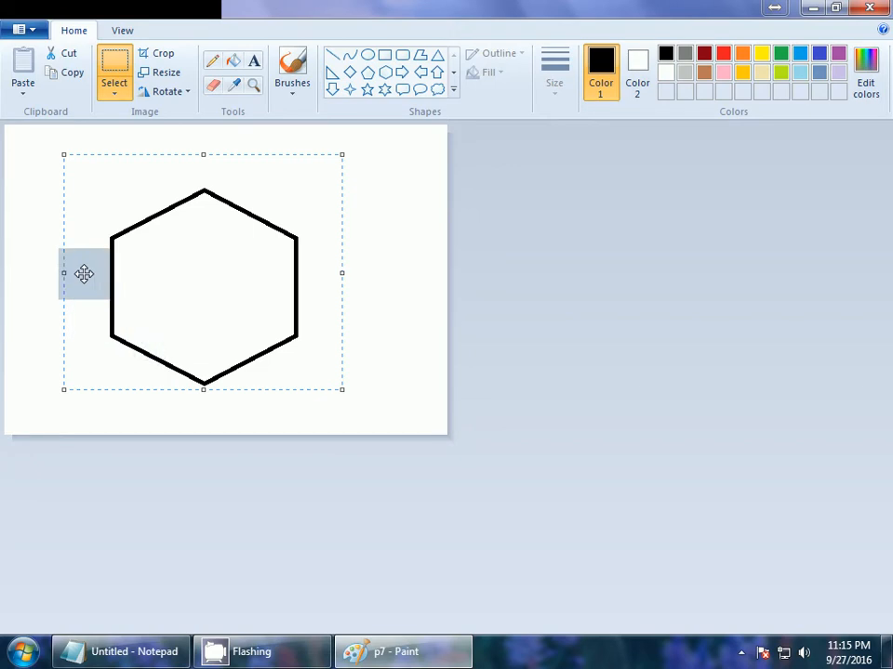
Step: Save the repositioned hexagon as a new JPEG frame named p8 in the same folder
left_click(25, 39)
left_click(59, 168)
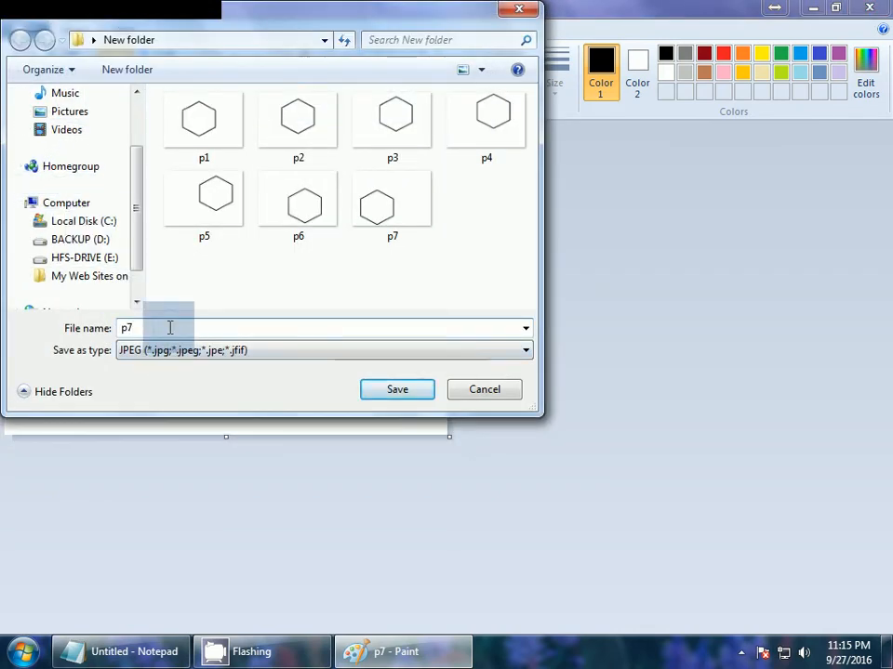
key("BackSpace")
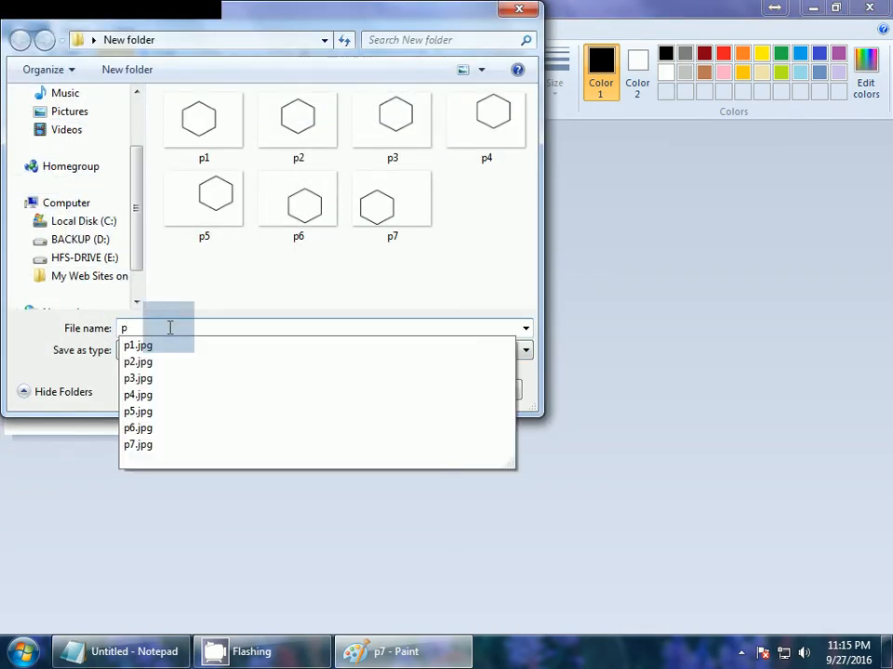
type("8")
left_click(378, 392)
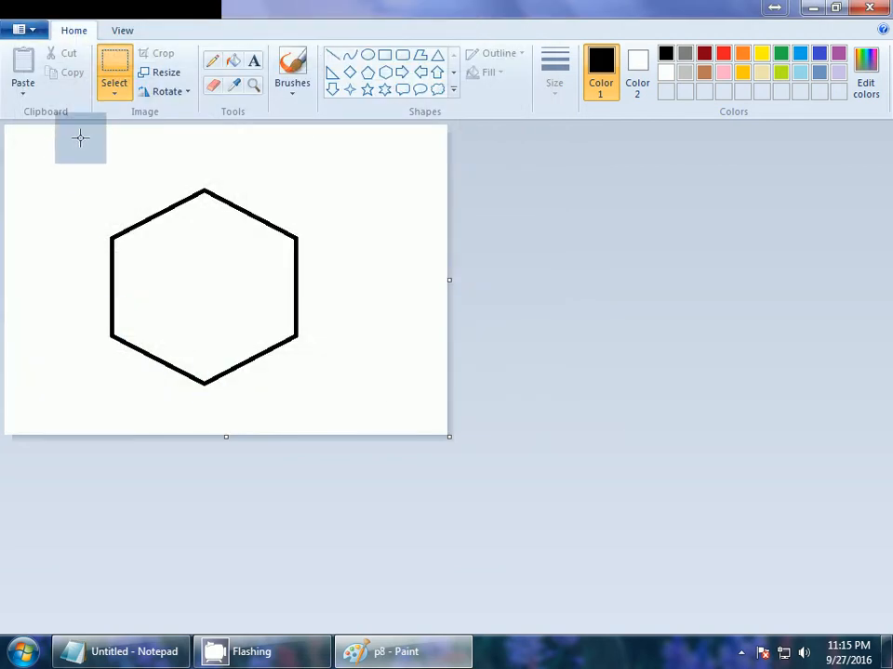
Step: Select the hexagon, shrink it slightly, move it back to the middle of the canvas, and save this frame as JPEG p9
left_click_drag(81, 137, 291, 373)
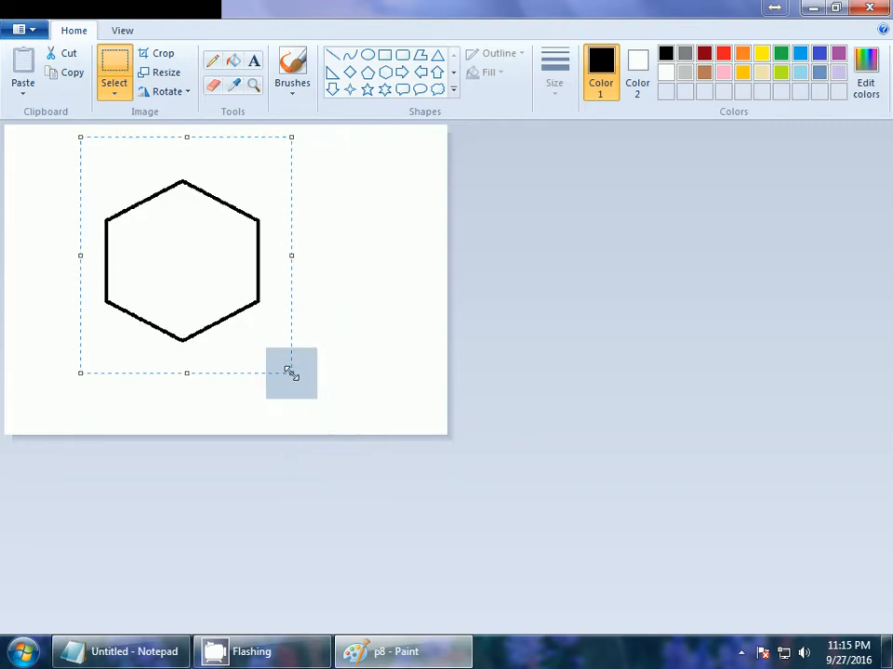
left_click_drag(204, 291, 234, 300)
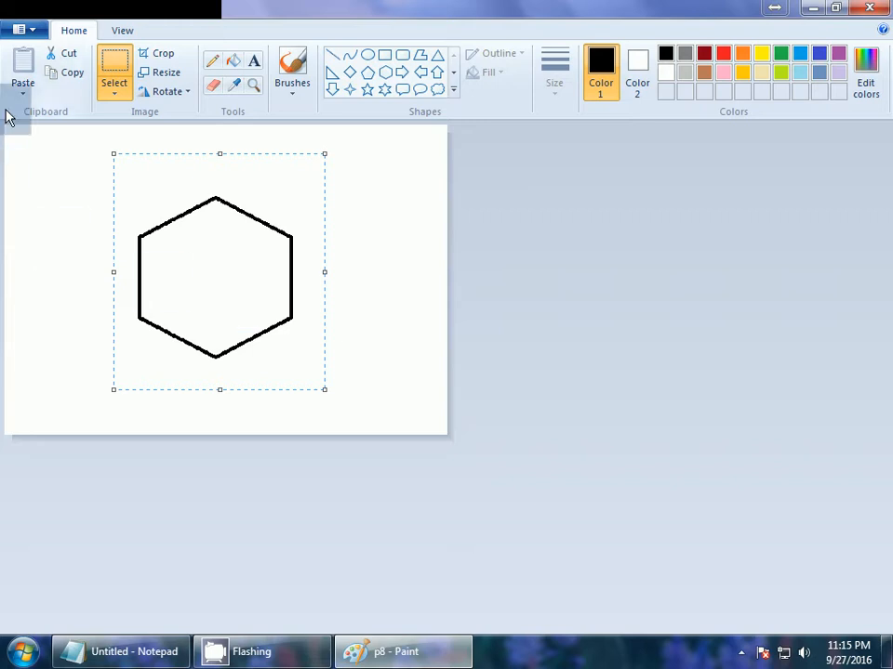
left_click(40, 31)
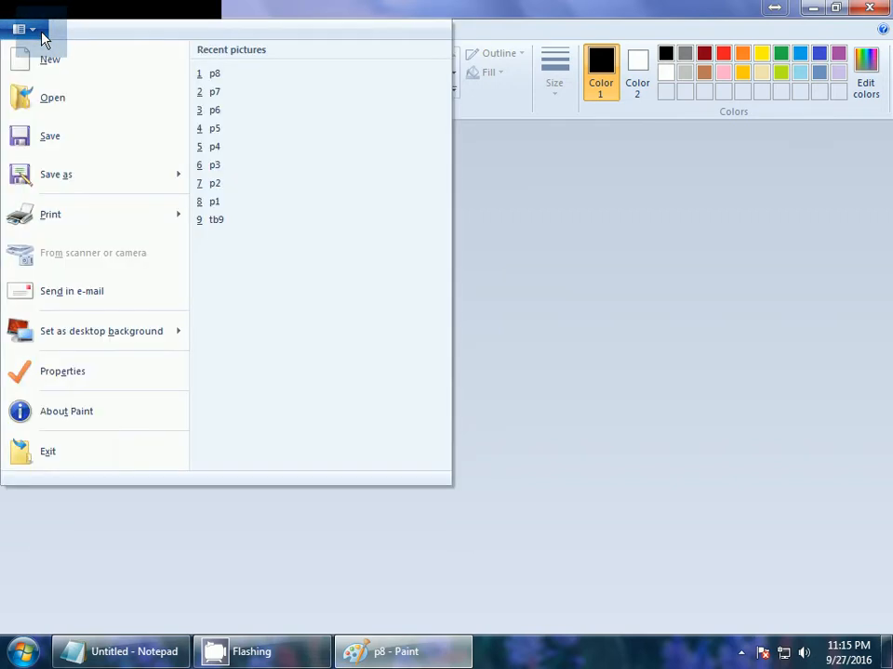
left_click(70, 186)
left_click(169, 329)
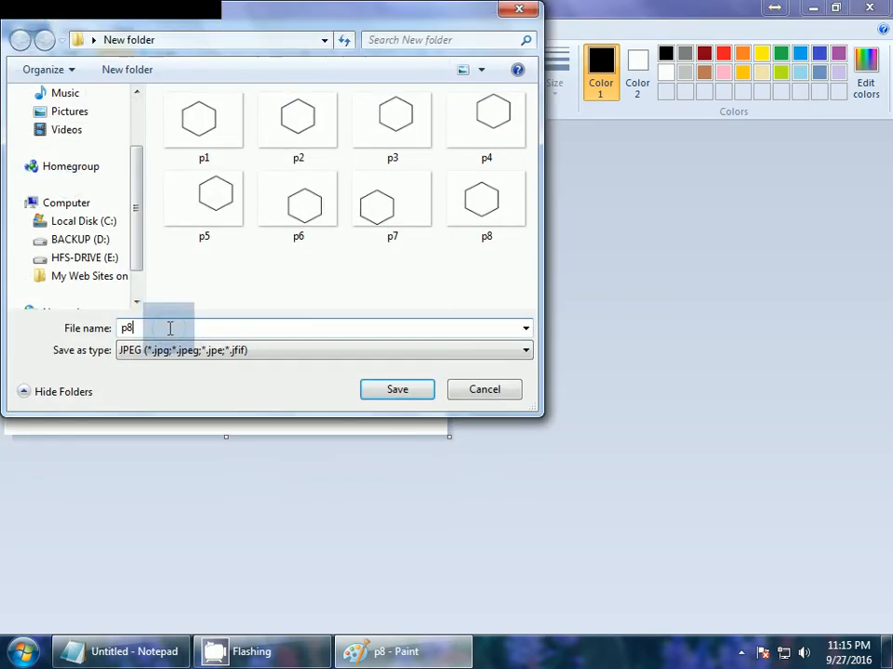
left_click(180, 351)
key("BackSpace")
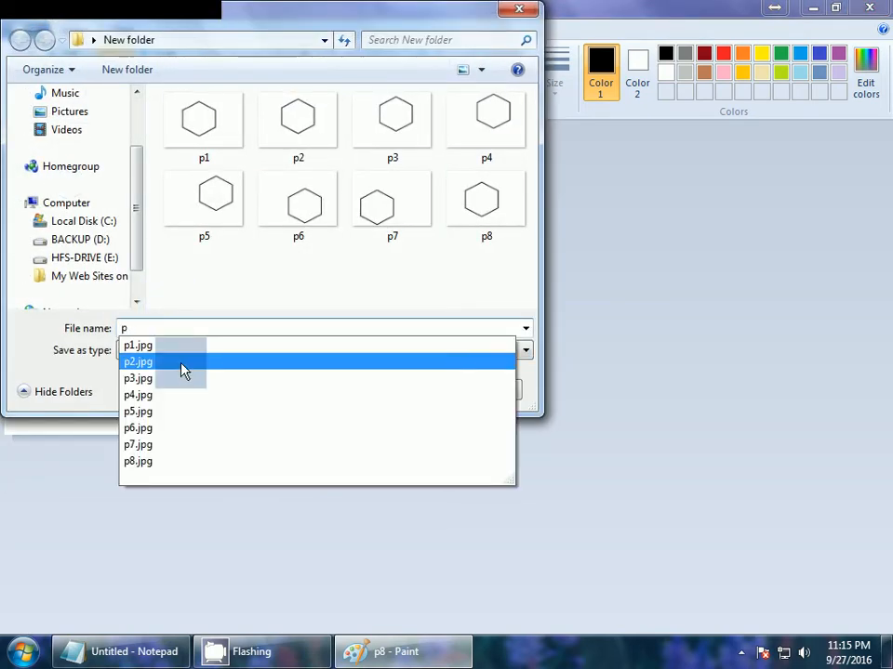
type("9")
left_click(391, 394)
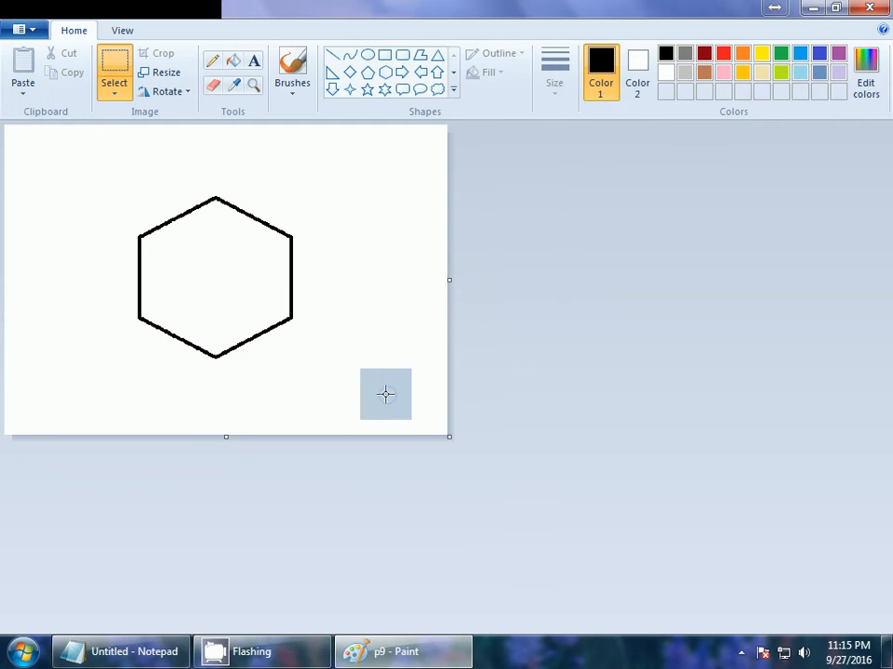
Step: Shrink the hexagon further, keep it near the middle of the canvas, and save this frame as JPEG p10
left_click_drag(109, 155, 247, 312)
left_click_drag(194, 267, 216, 291)
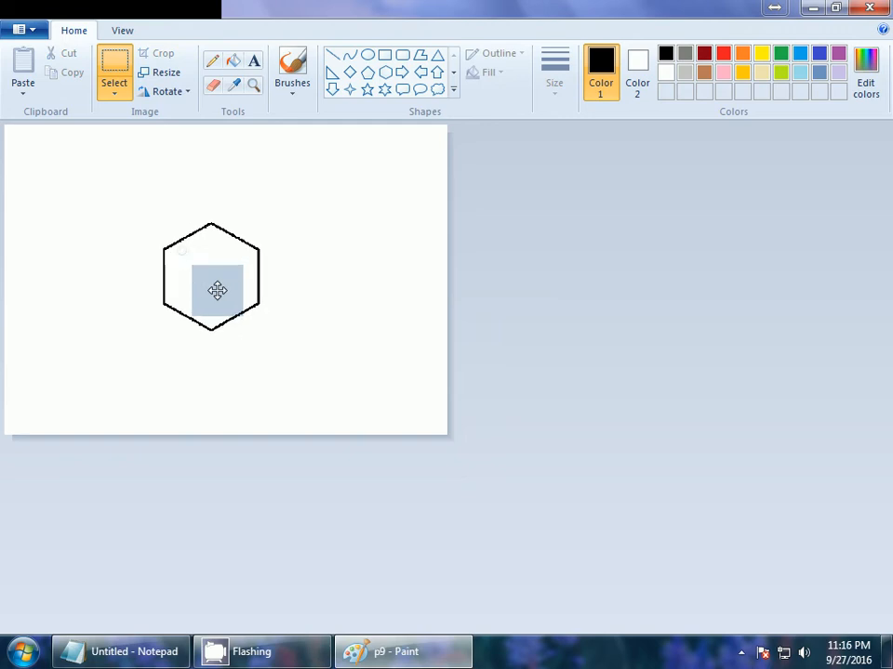
left_click(37, 32)
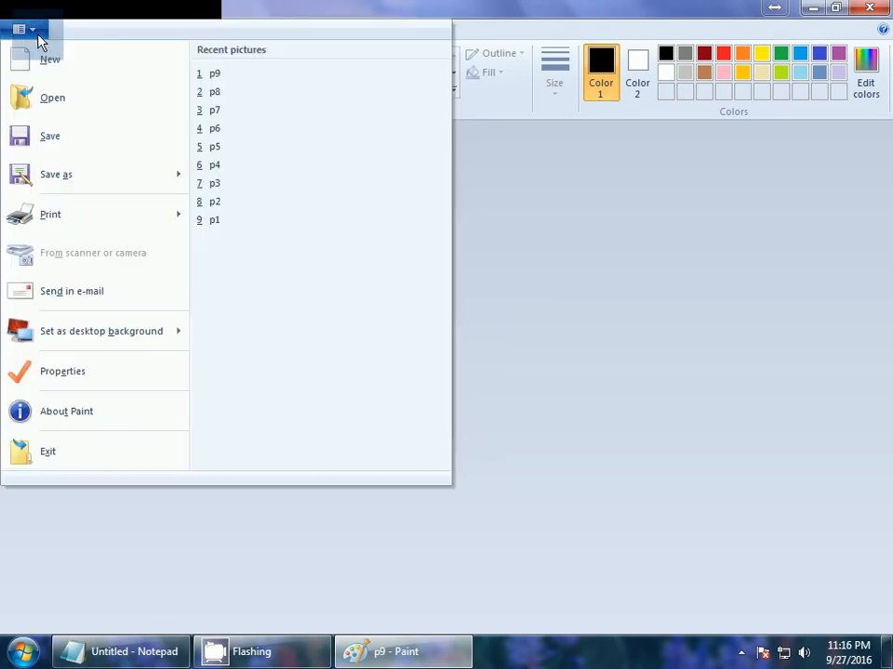
left_click(82, 177)
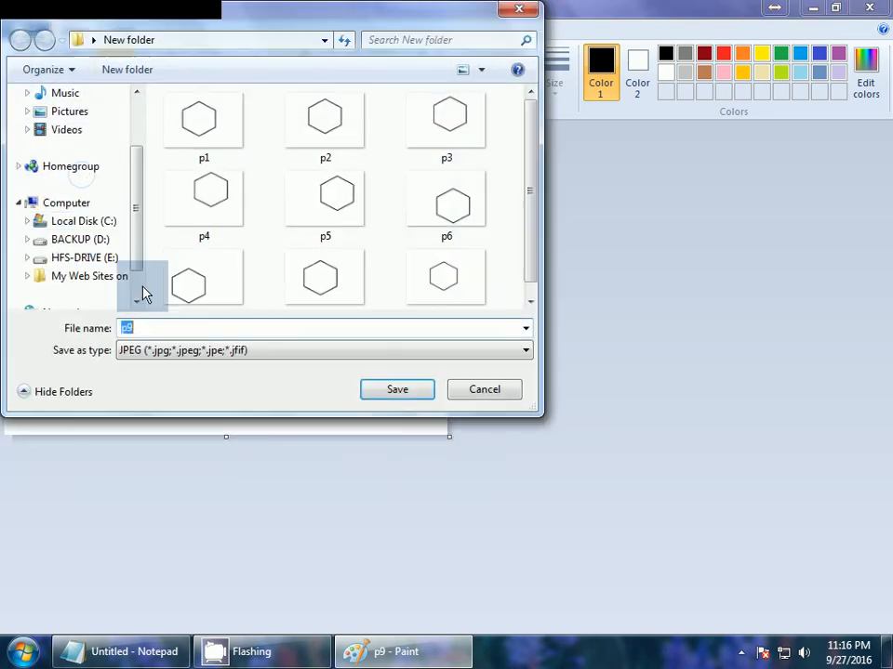
left_click(158, 330)
key("BackSpace")
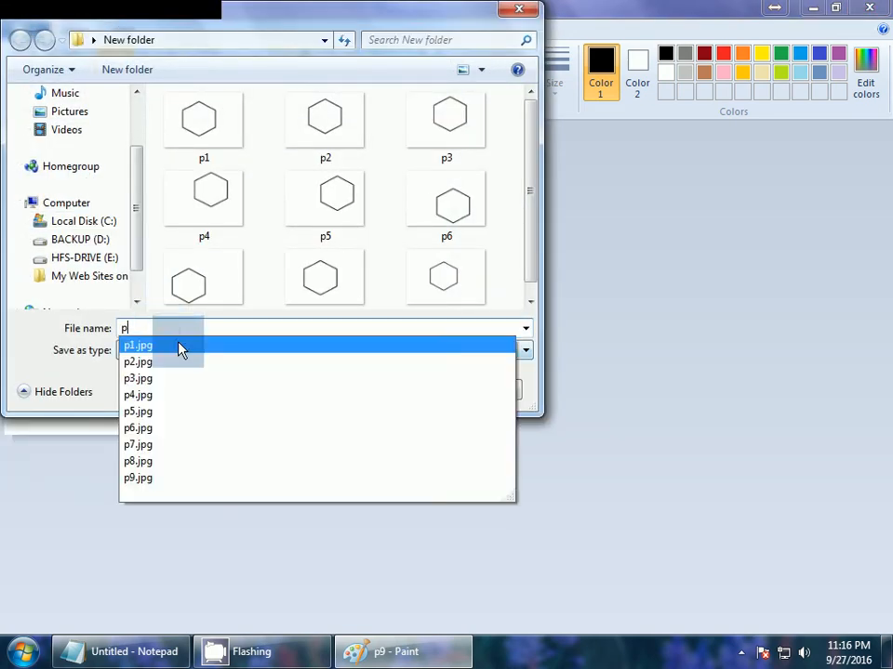
type("10")
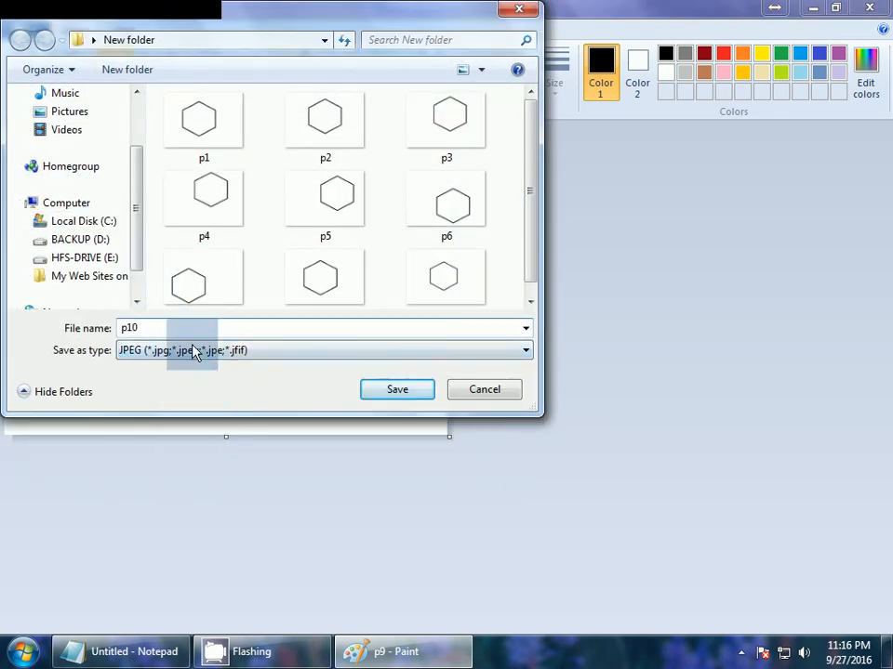
left_click(401, 392)
Step: Reduce the hexagon to a small shape near the canvas's center and save this frame as JPEG p11
left_click_drag(156, 197, 212, 275)
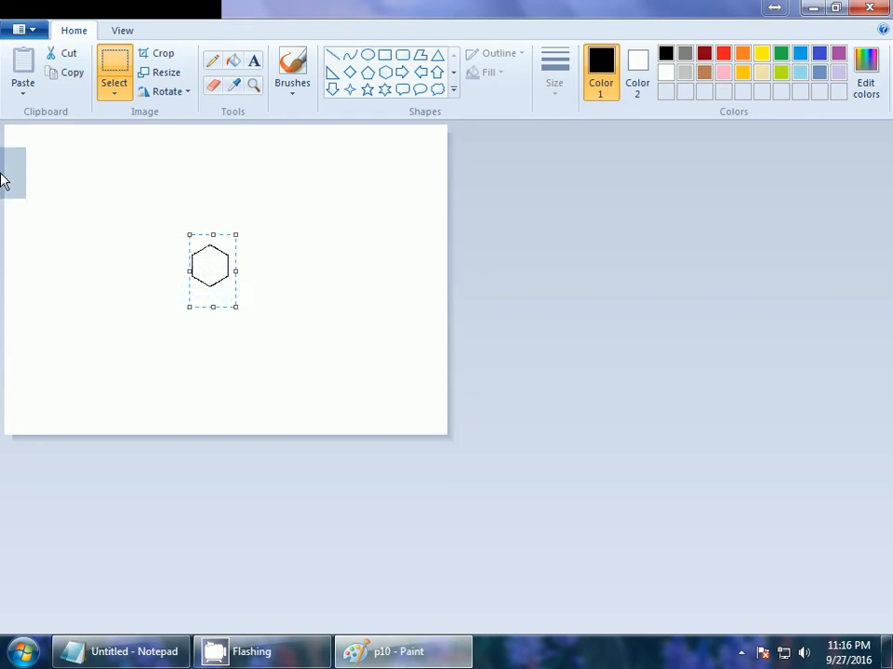
left_click(37, 31)
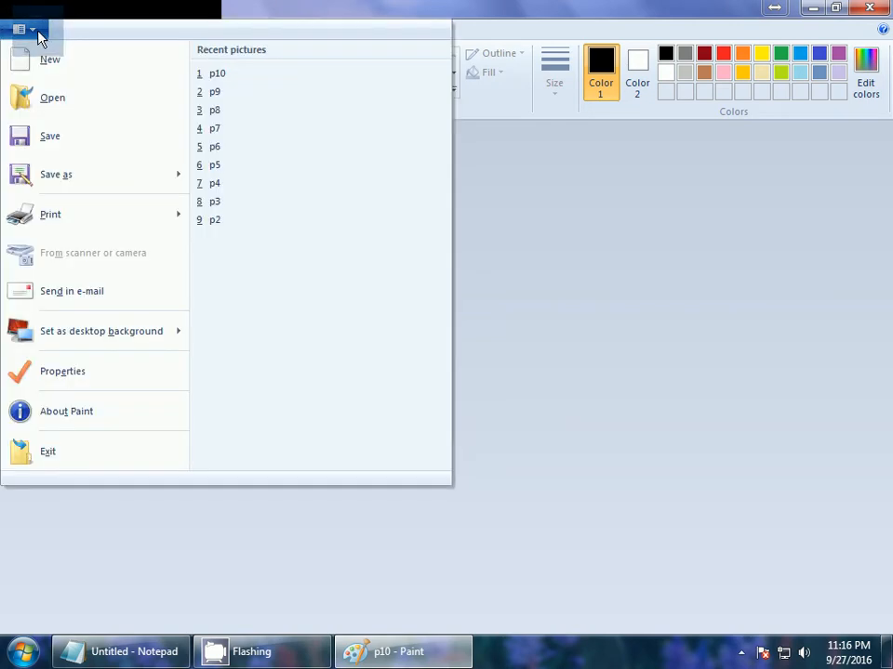
left_click(74, 189)
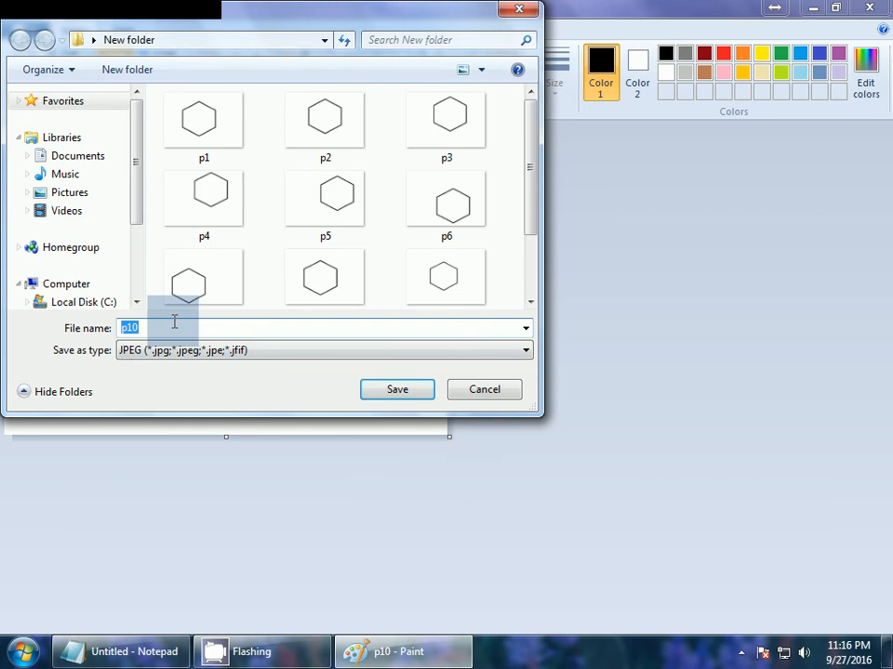
key("BackSpace")
type("1")
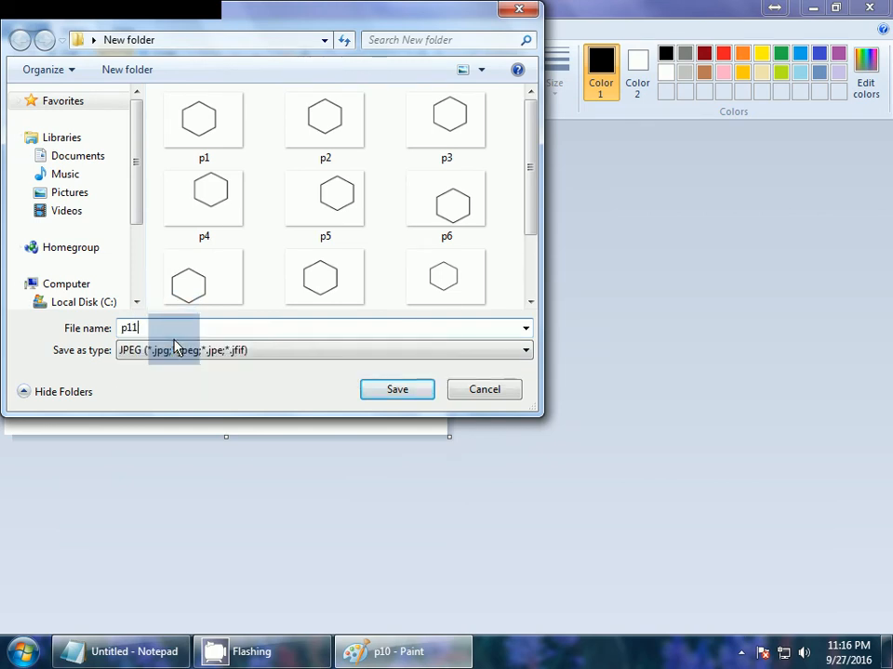
left_click(397, 391)
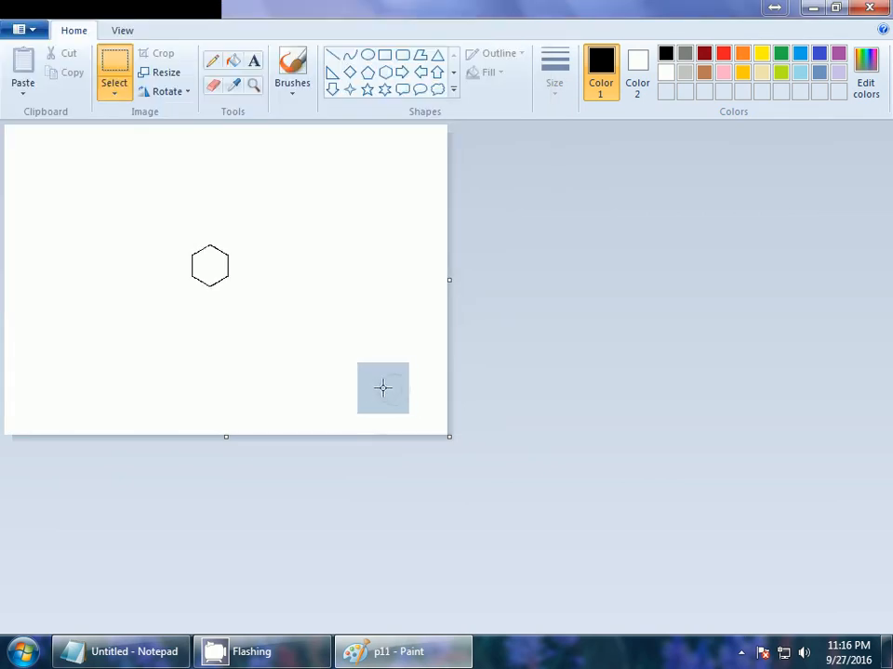
Step: Shrink the small hexagon to a tiny dotted outline near the canvas's center and save this frame as JPEG p12
left_click_drag(184, 231, 216, 271)
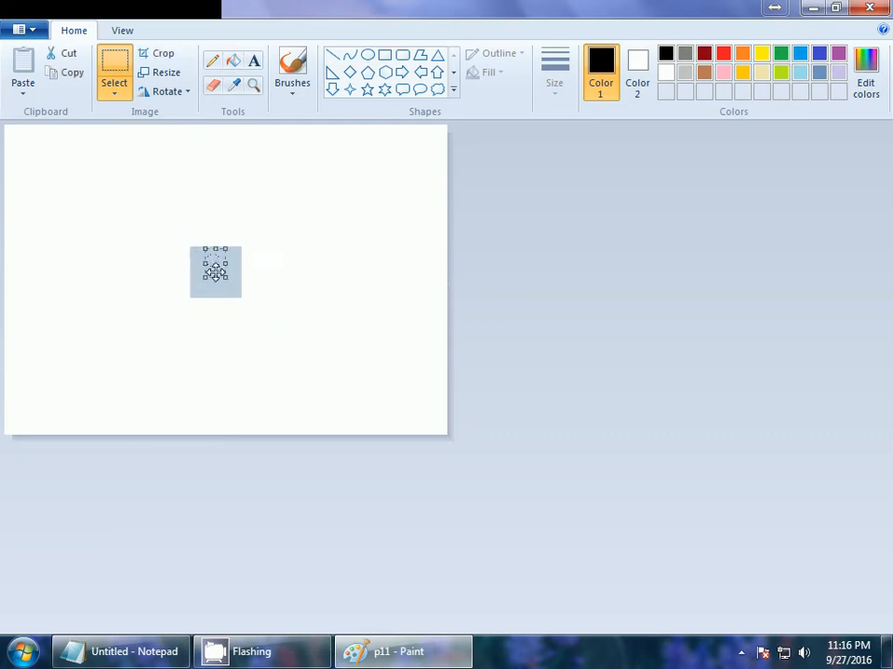
left_click(172, 285)
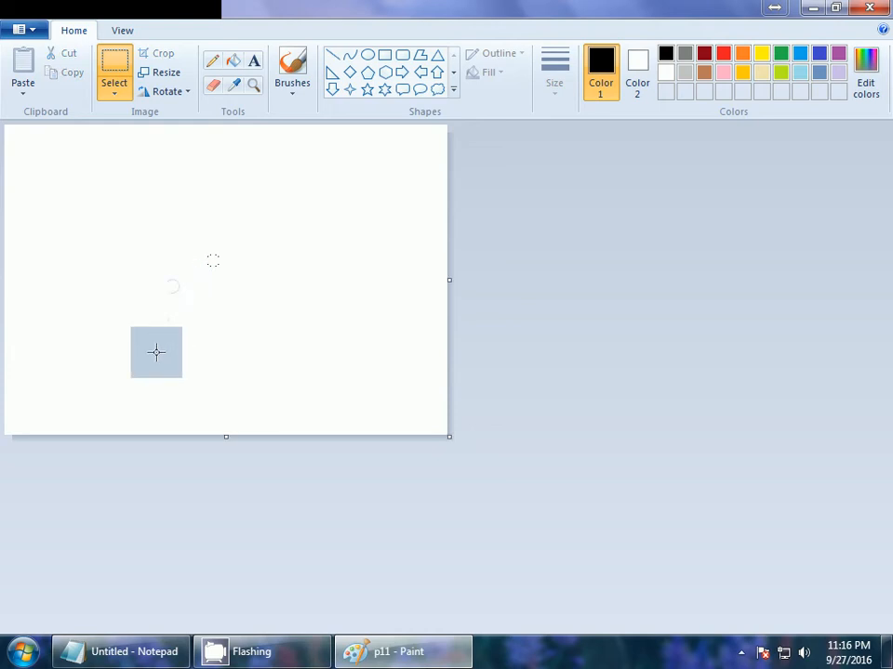
left_click(24, 28)
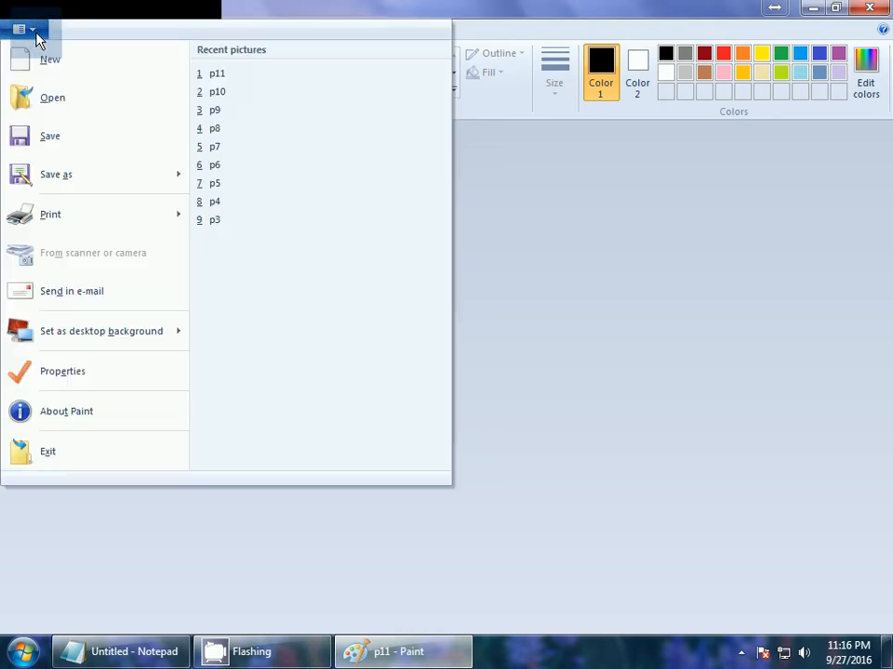
left_click(64, 181)
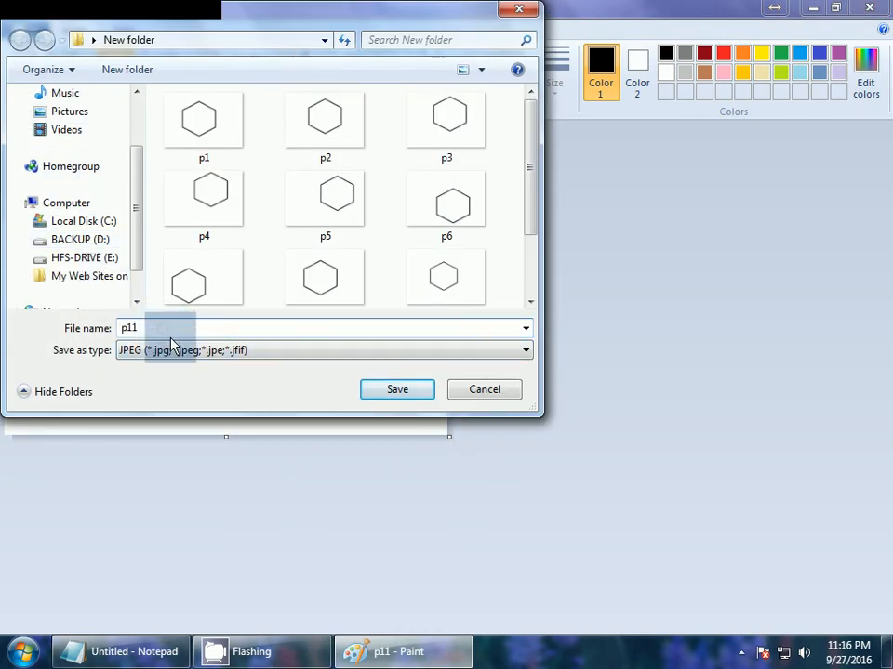
key("BackSpace")
type("2")
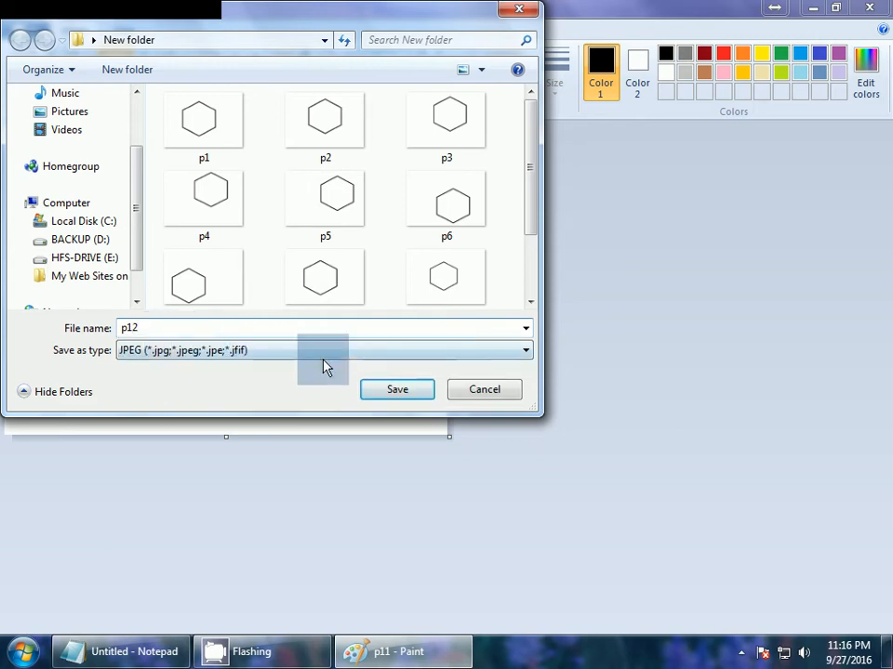
left_click(391, 390)
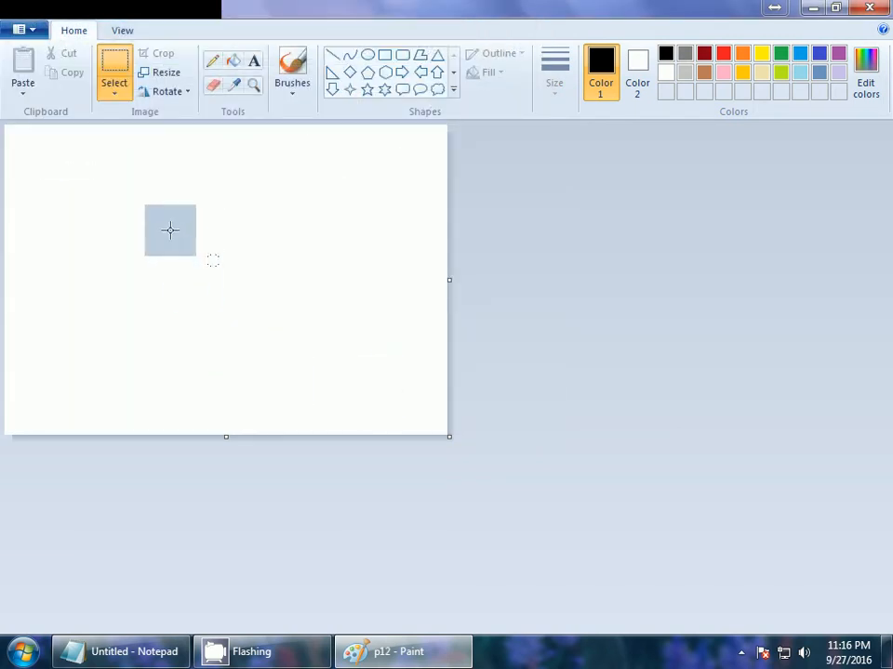
Step: Remove the tiny hexagon and place the three-line text "Thanks for watching" in bold 36-point Arial Black near the middle of the canvas
left_click_drag(169, 216, 249, 298)
left_click(254, 61)
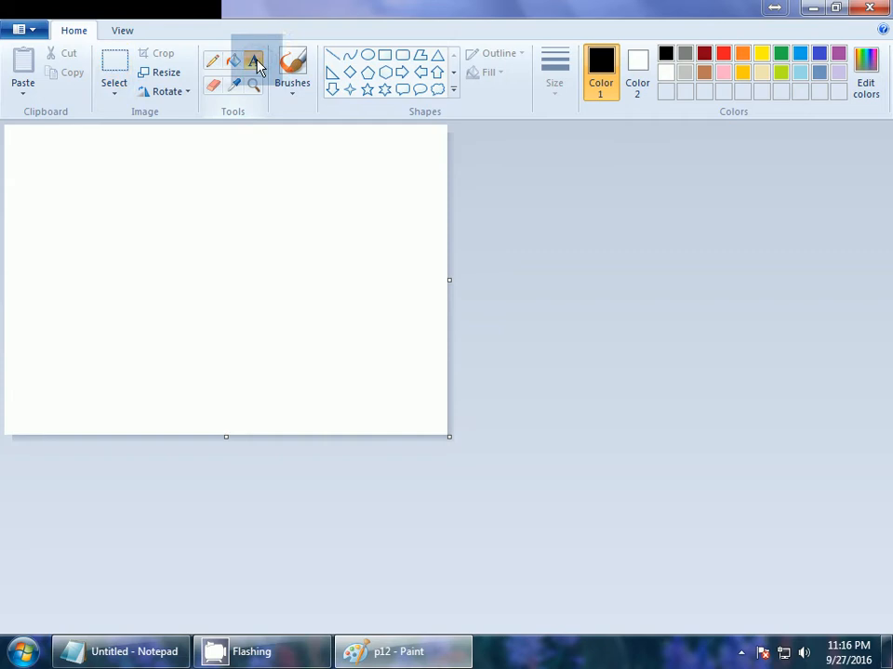
left_click(90, 268)
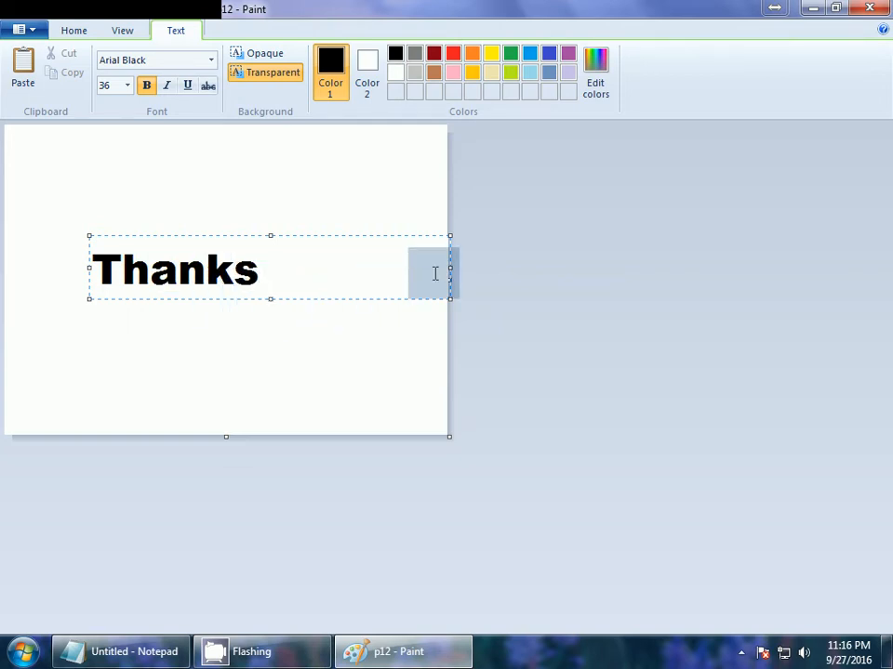
left_click_drag(449, 267, 378, 267)
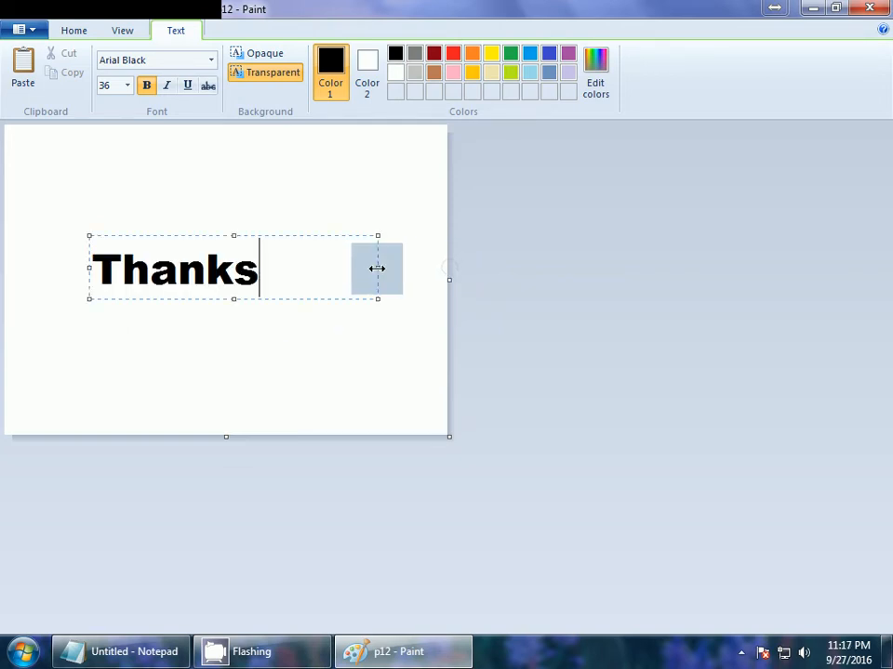
left_click_drag(210, 298, 148, 216)
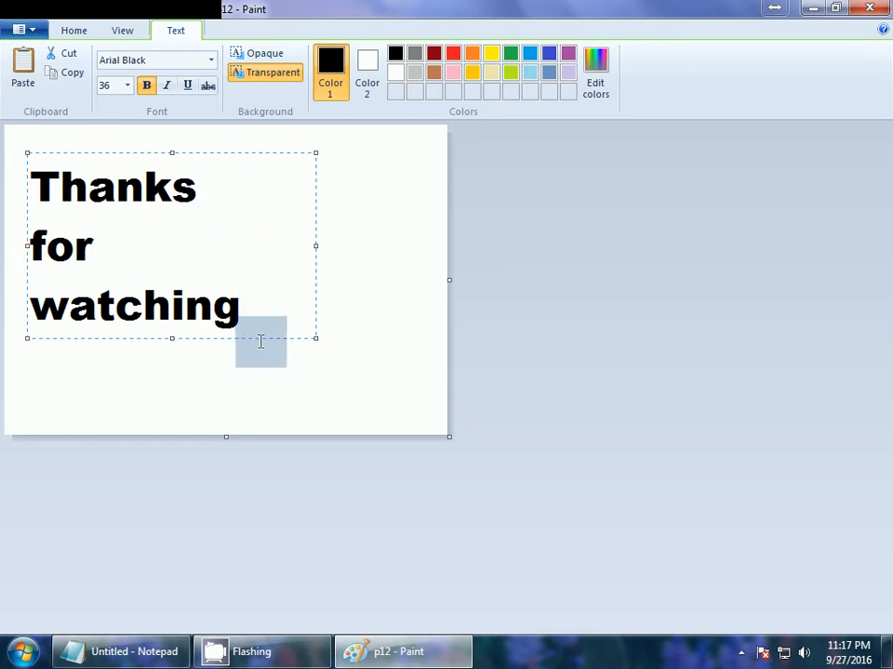
left_click_drag(260, 339, 297, 347)
left_click(308, 387)
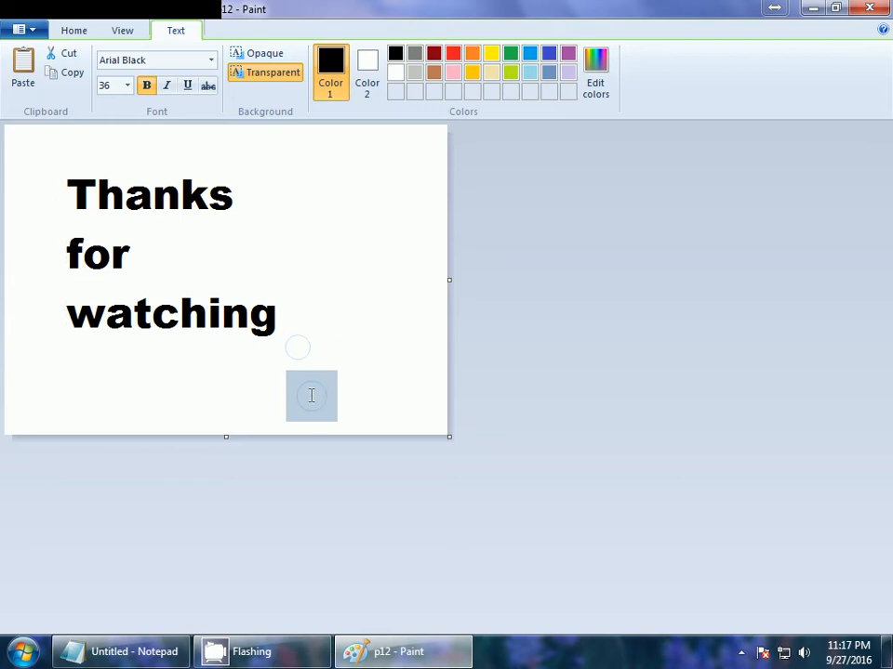